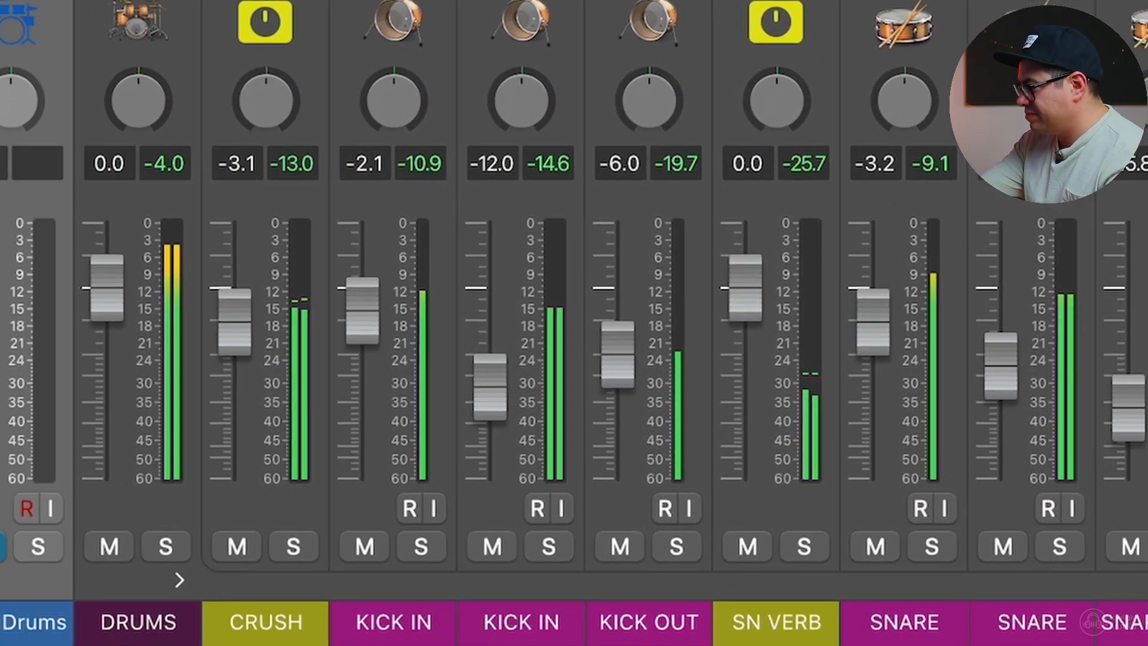
Alternate soloing the DRUMS bus and the Raw Drums track to compare the processed and unprocessed drums.
click(165, 547)
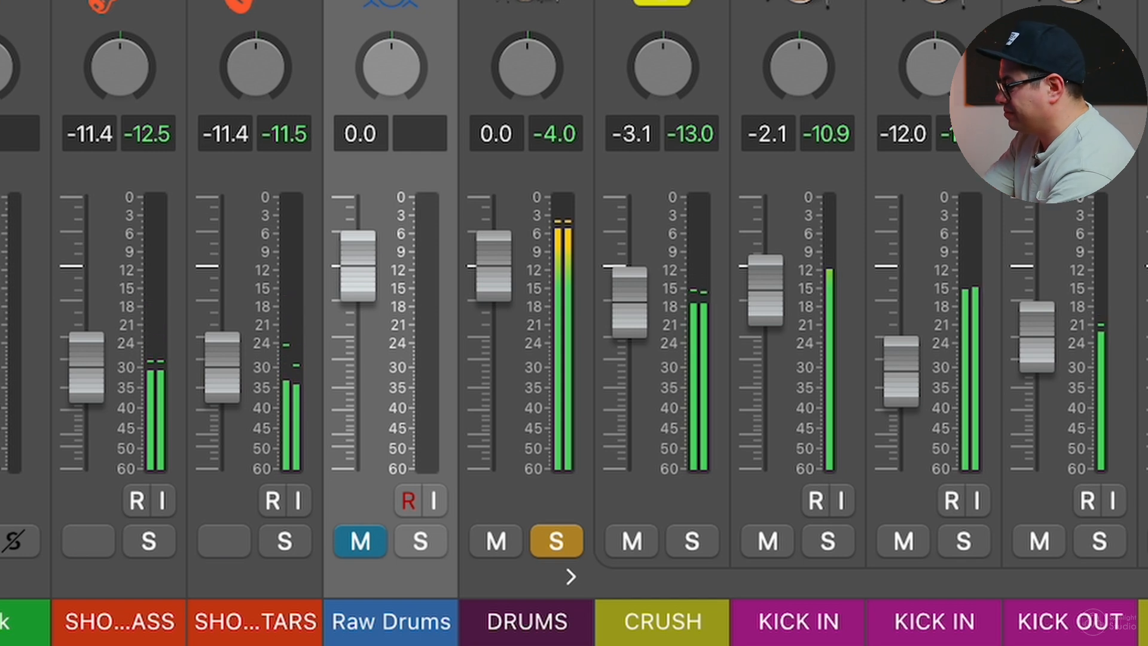
alt+click(420, 541)
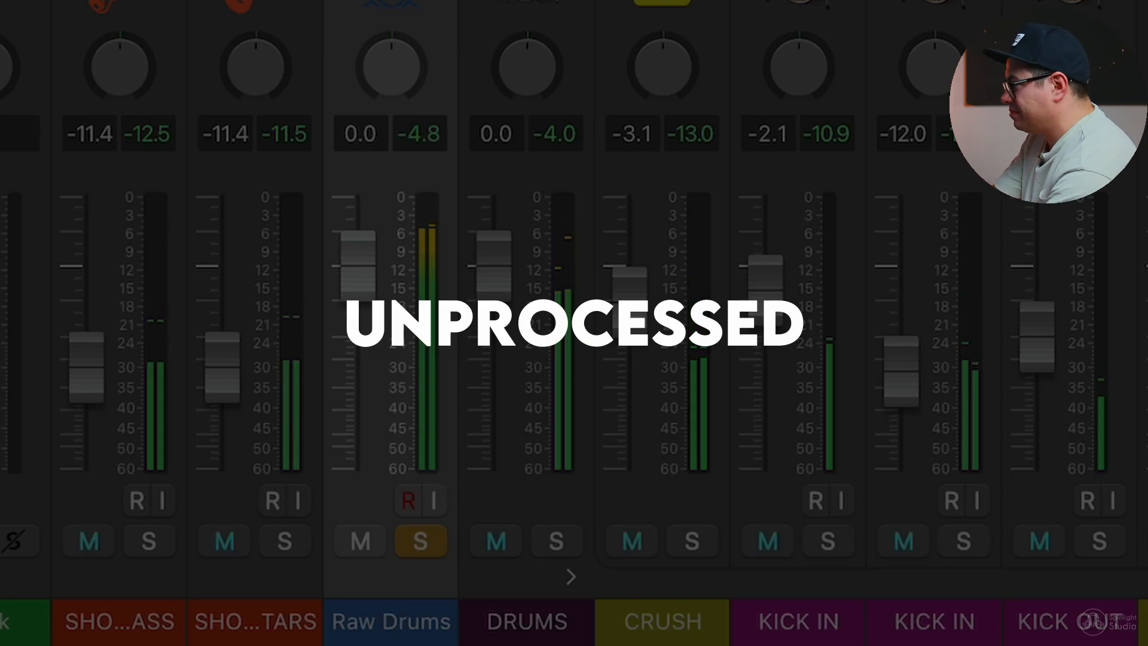
alt+click(556, 541)
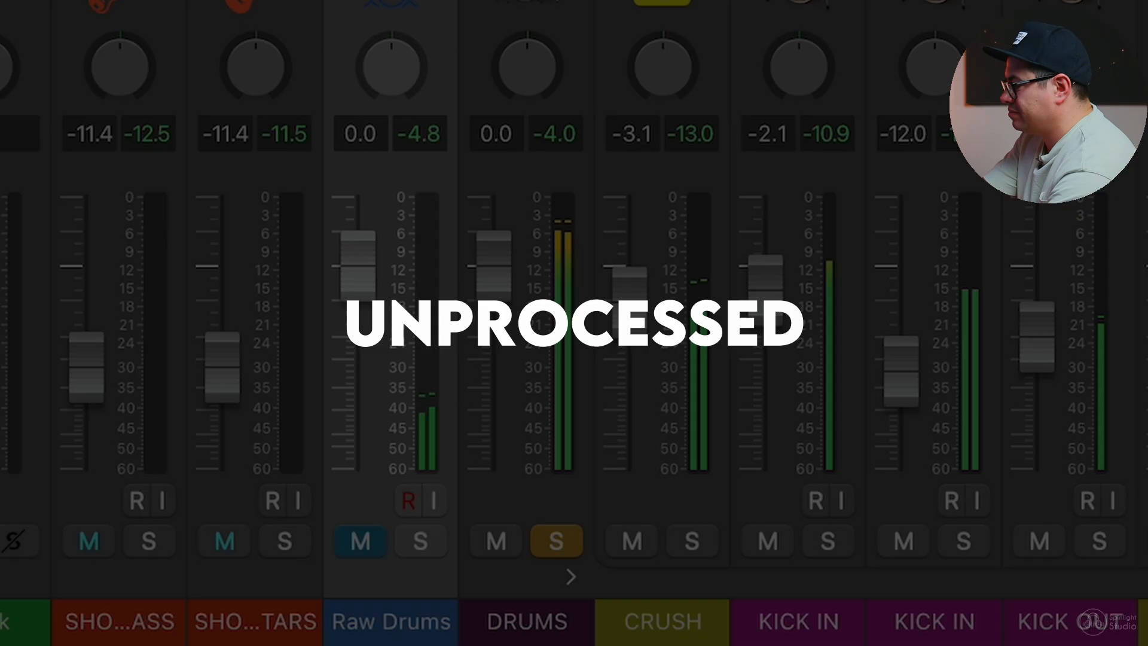
alt+click(420, 541)
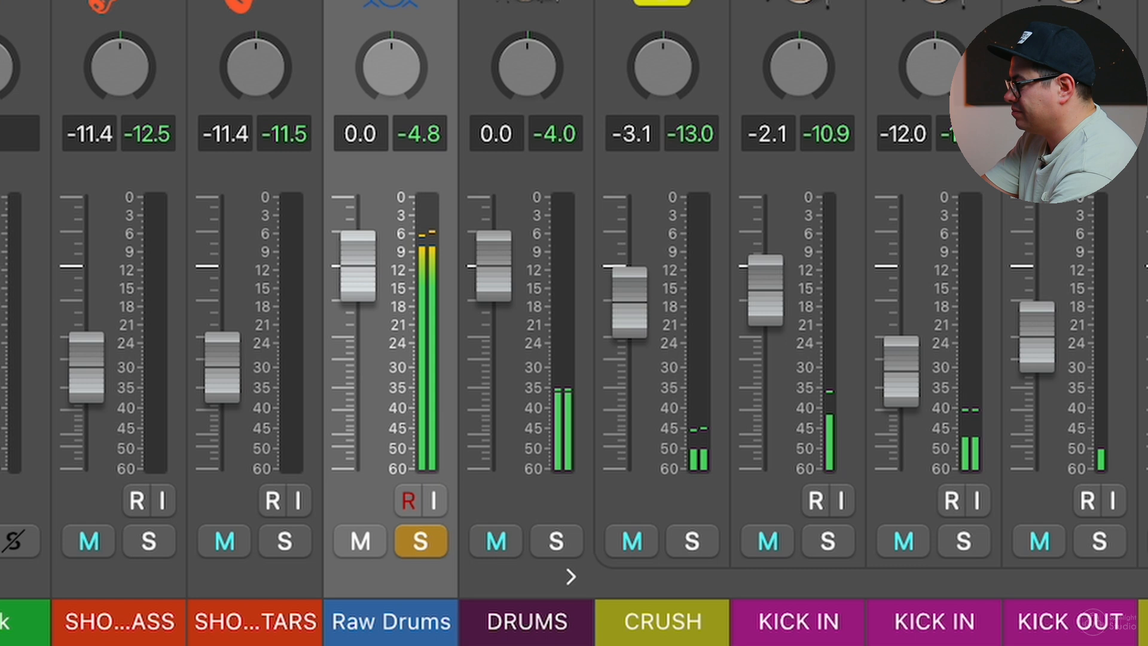
alt+click(556, 541)
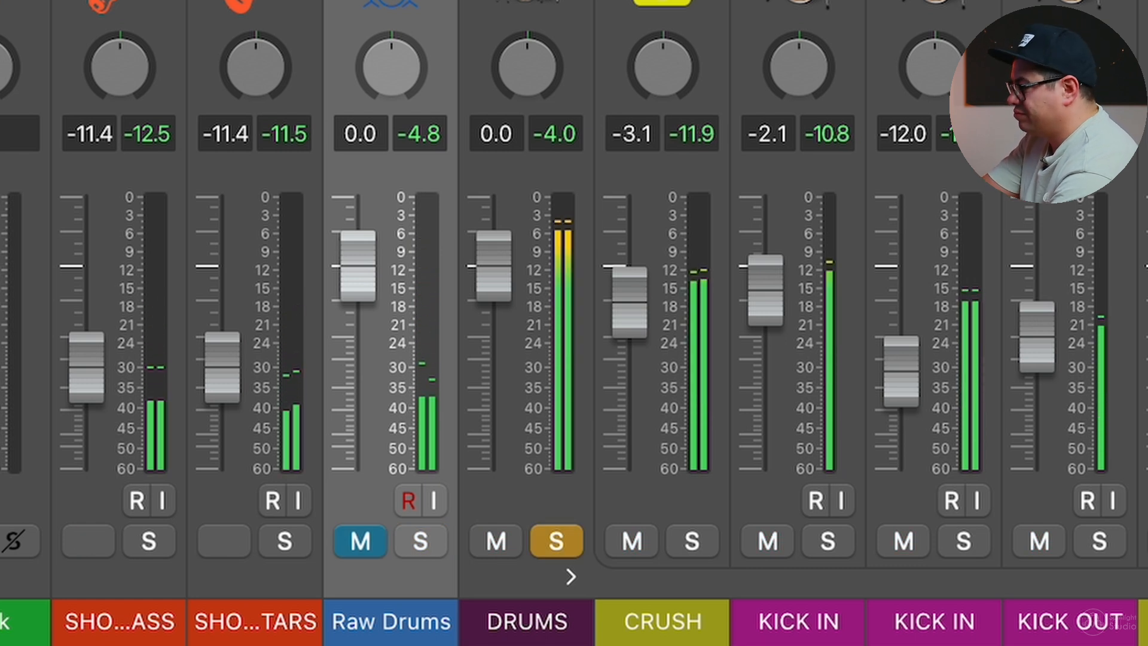
alt+click(420, 541)
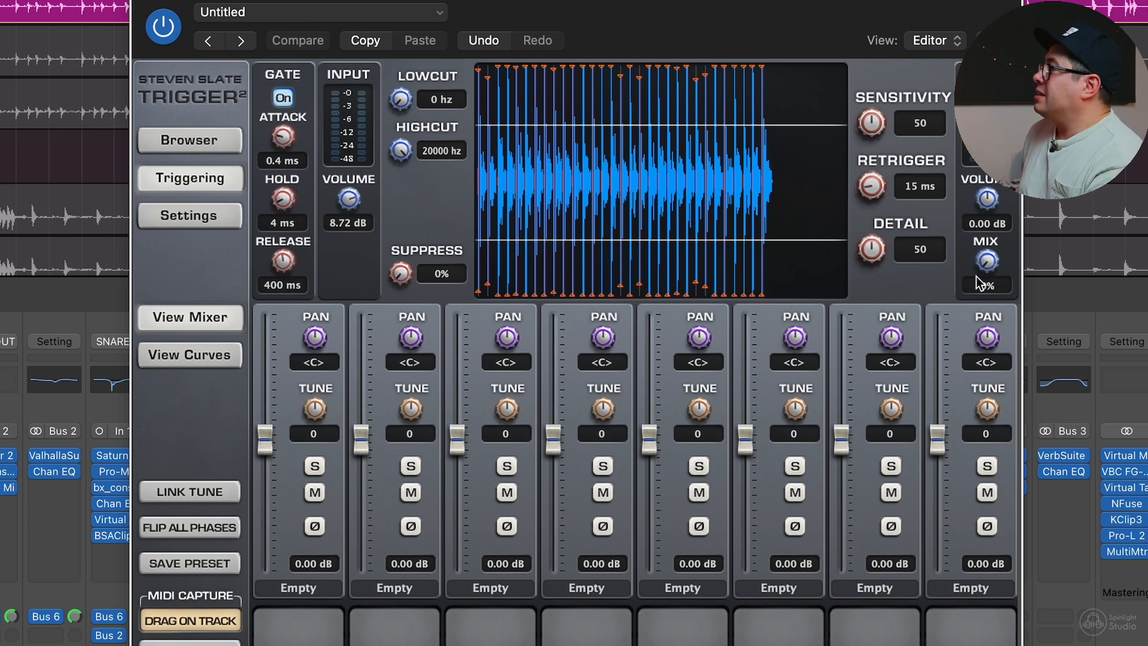
Compare the KICK IN sound in Trigger 2 with its gate turned off and back on.
drag(990, 264, 989, 239)
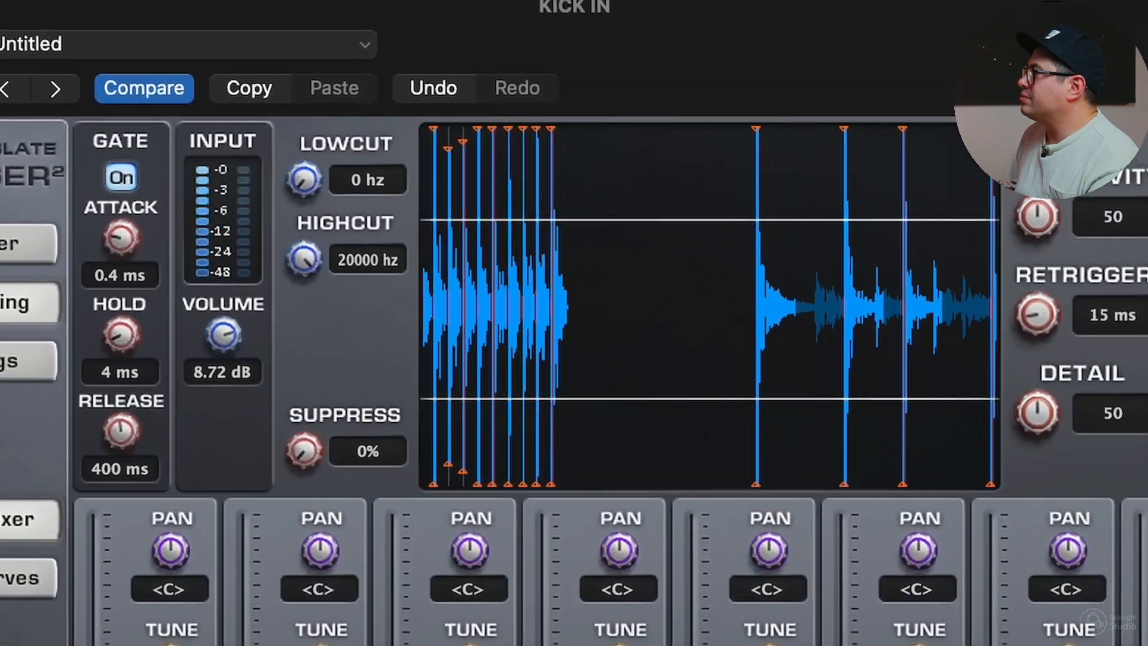
click(120, 174)
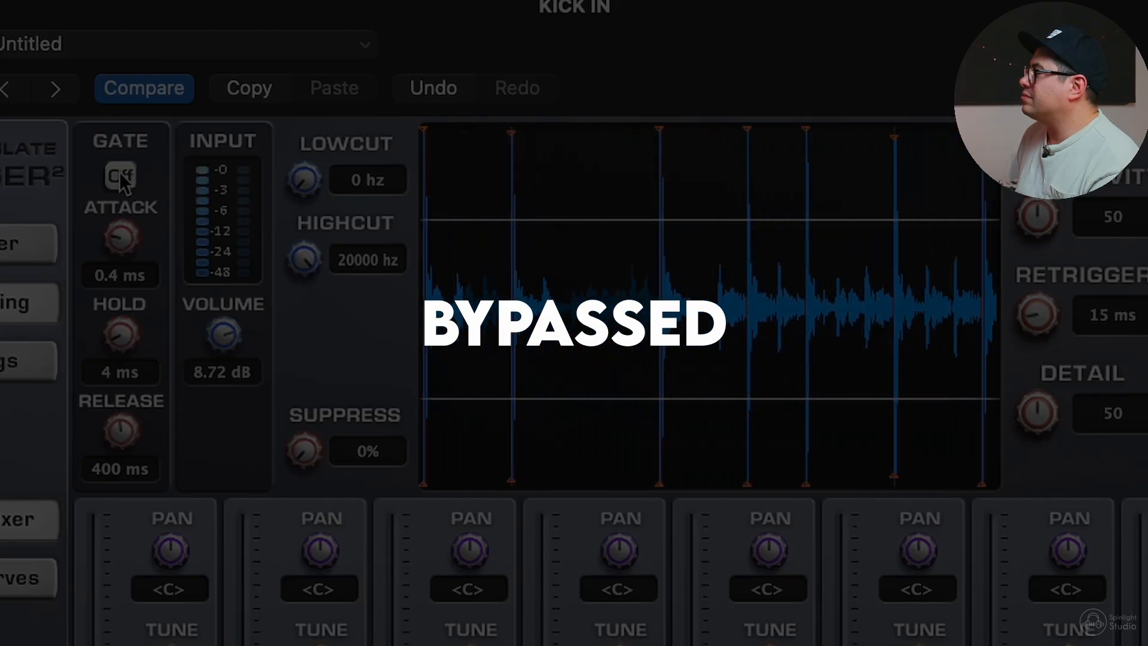
click(120, 175)
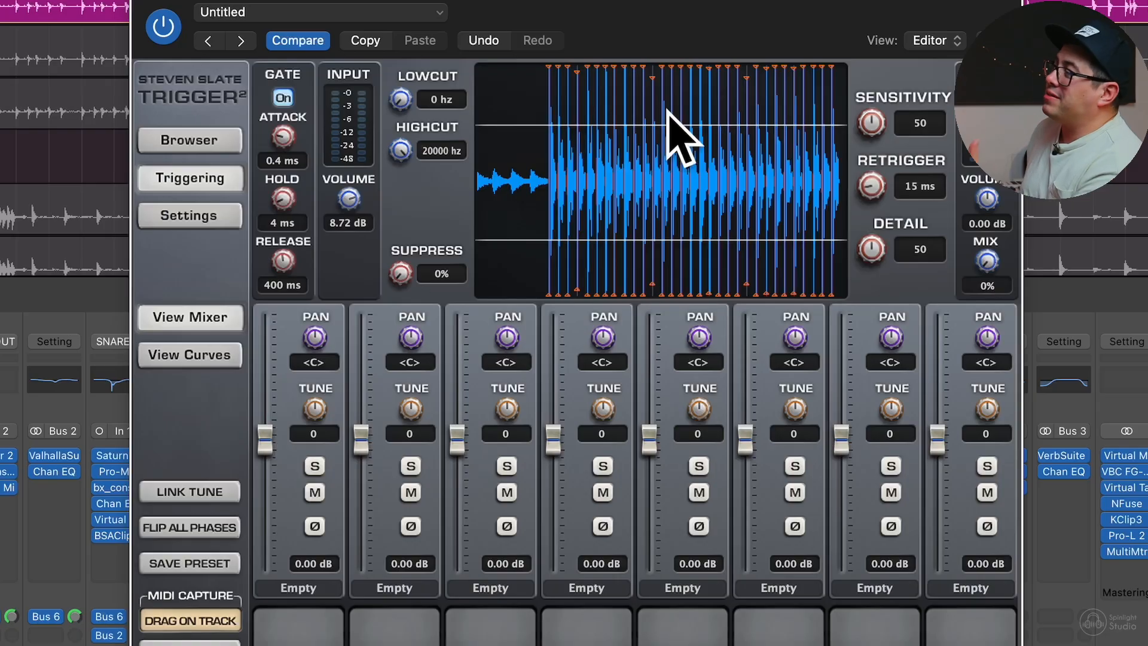
mouse_move(872, 250)
mouse_down()
mouse_move(874, 221)
mouse_move(873, 234)
mouse_up()
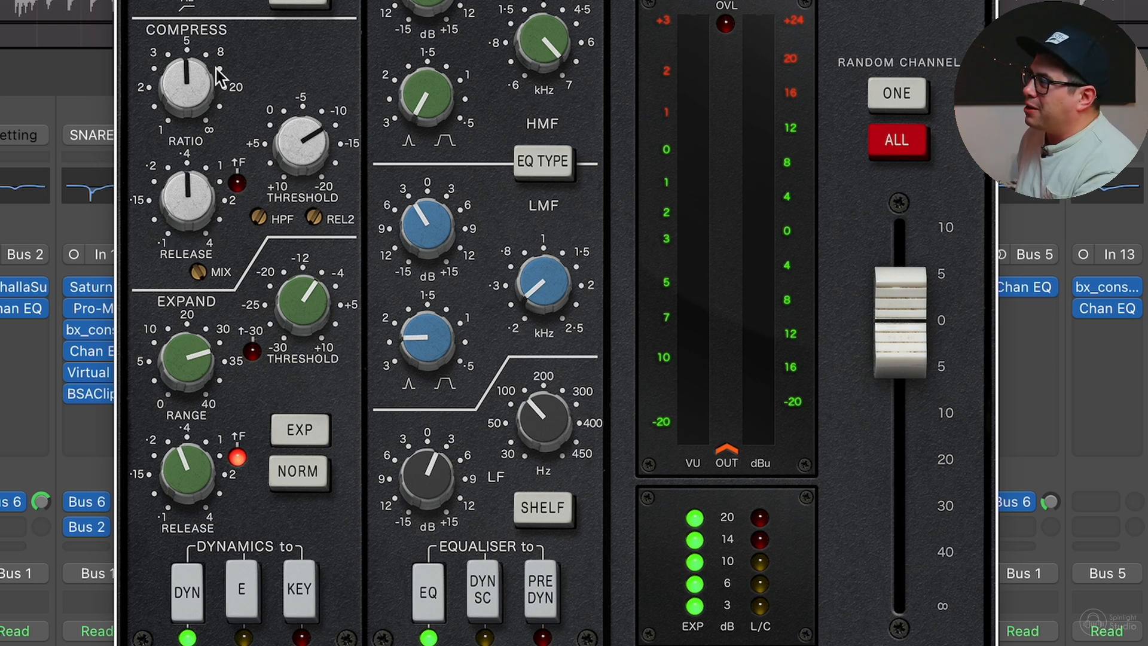
Audition the channel strip compressor during playback by raising its threshold to +10, and bring it back down to between -5 and -10.
mouse_move(191, 69)
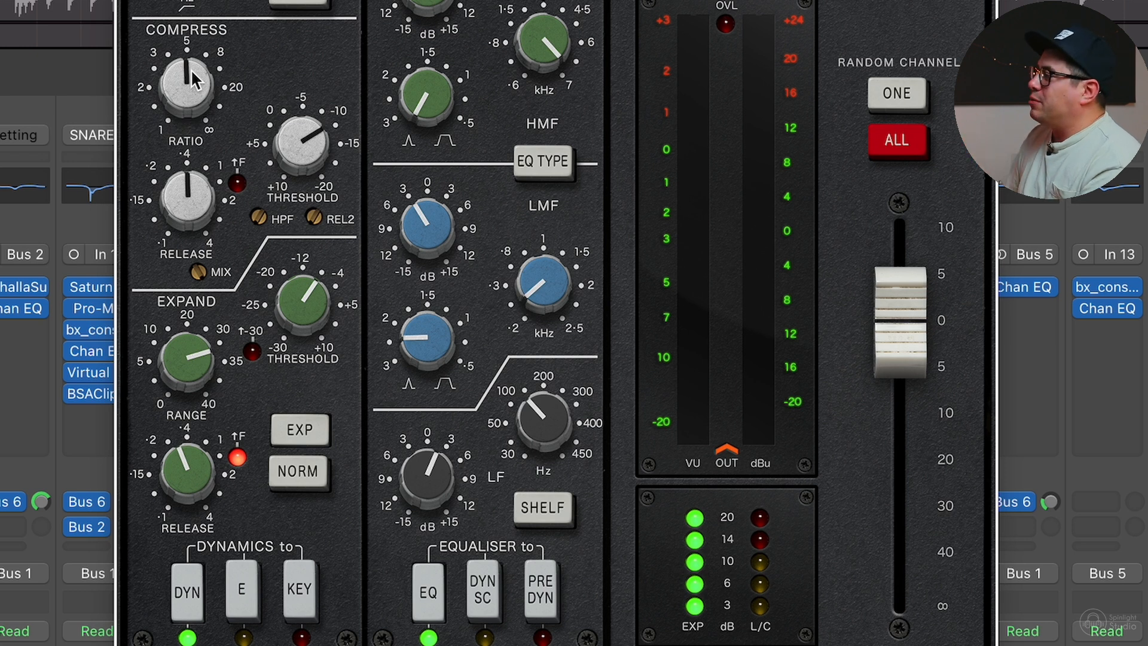
key(space)
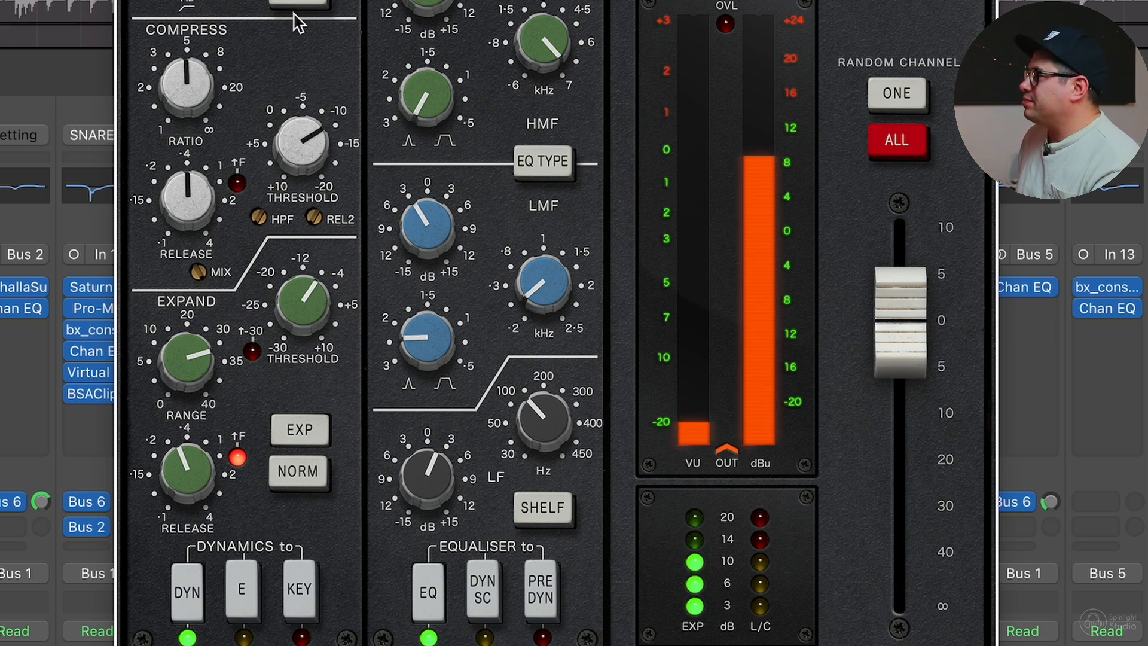
scroll(930, 588, down, 3)
scroll(930, 587, up, 1)
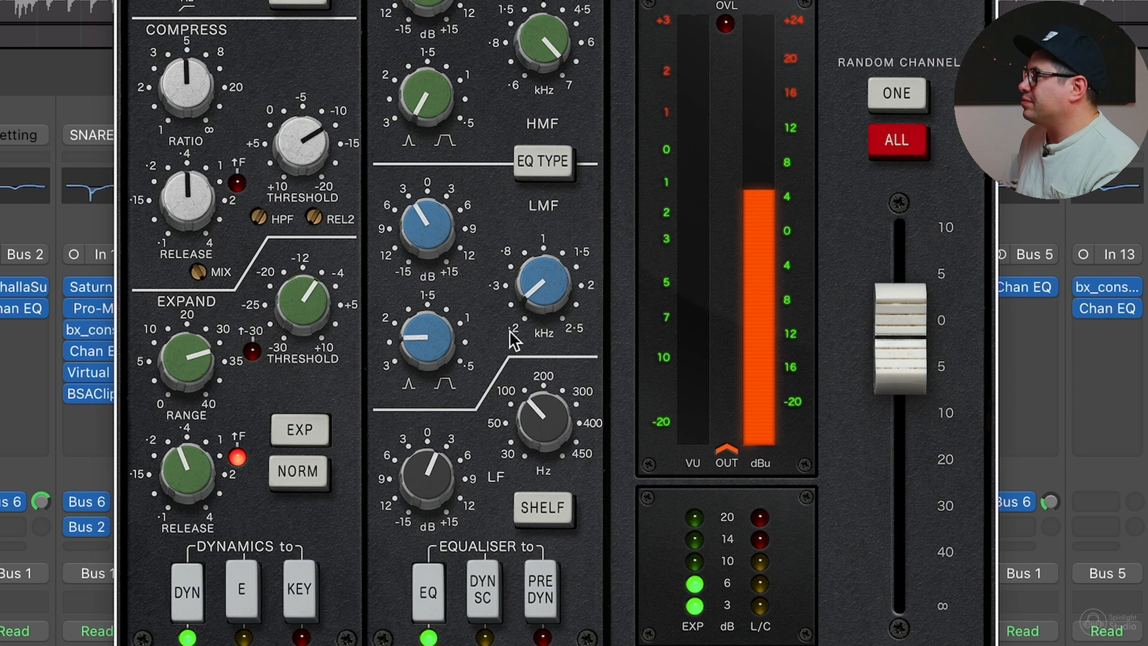
drag(293, 124, 297, 251)
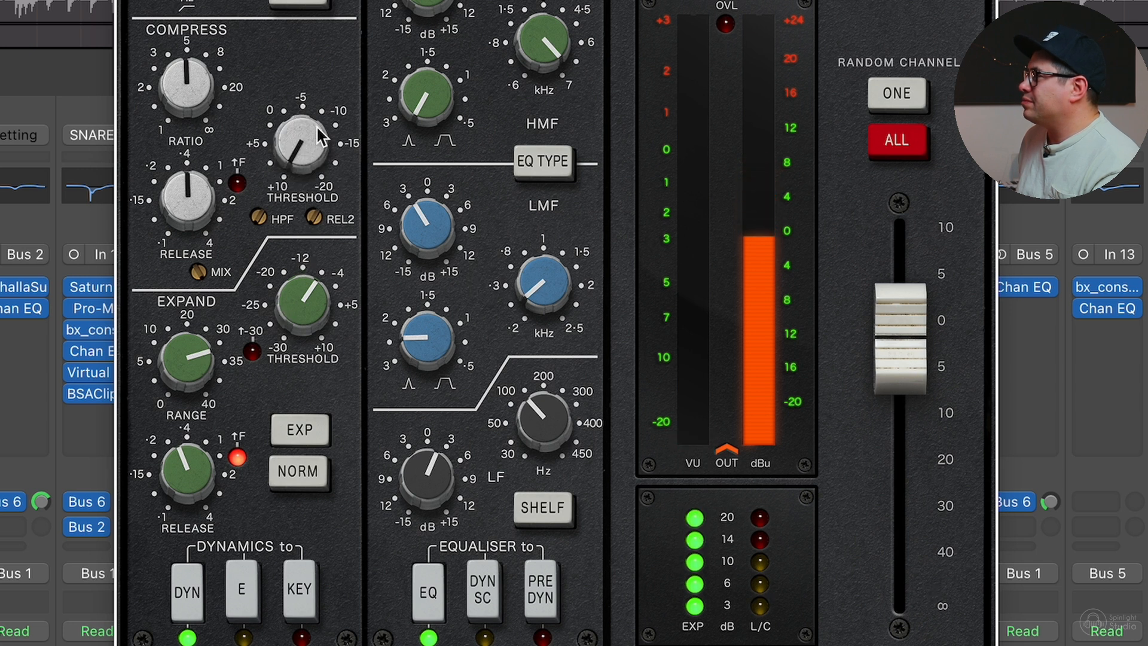
drag(311, 165, 348, 74)
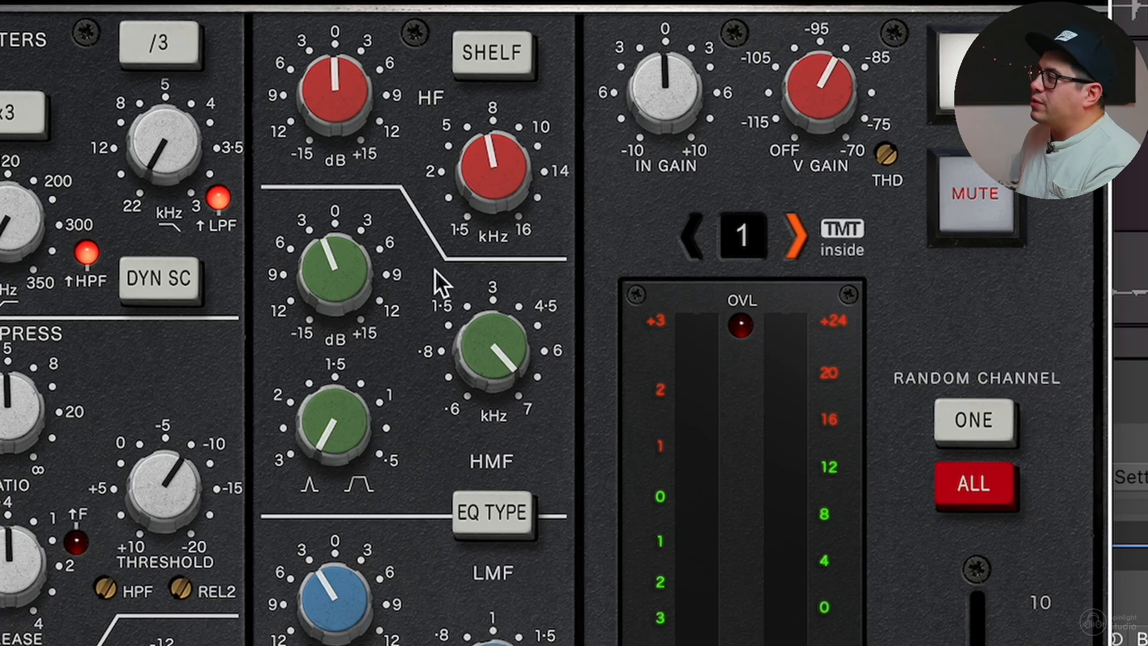
Examine the HMF, LMF and LF gain and frequency settings of the channel strip equaliser.
mouse_move(557, 14)
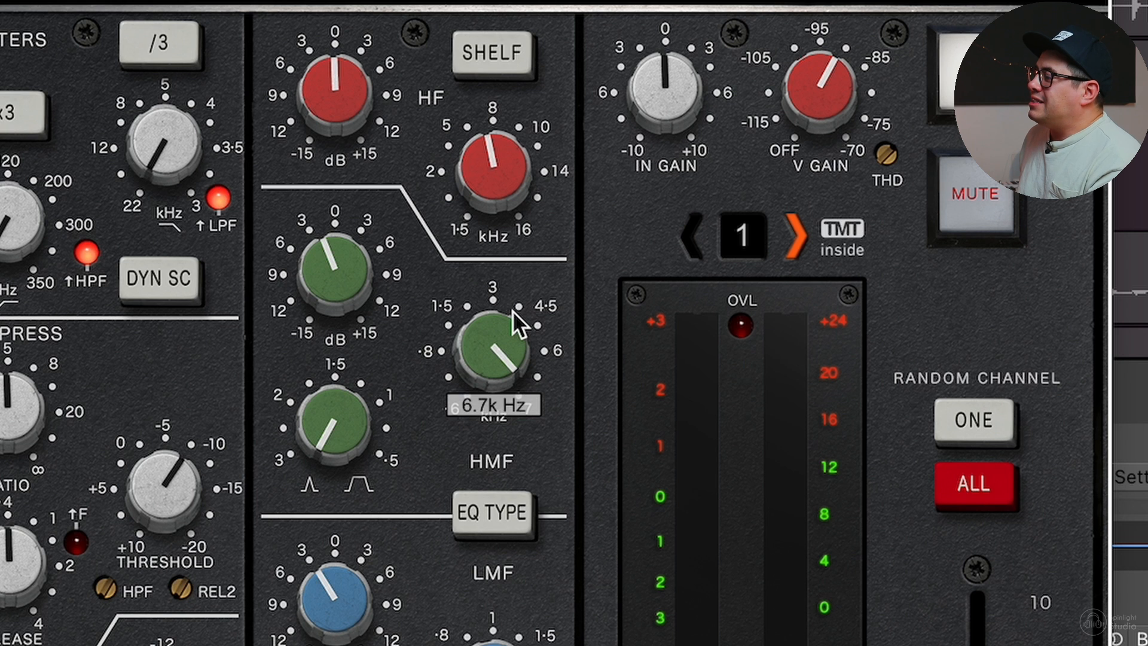
drag(354, 287, 372, 303)
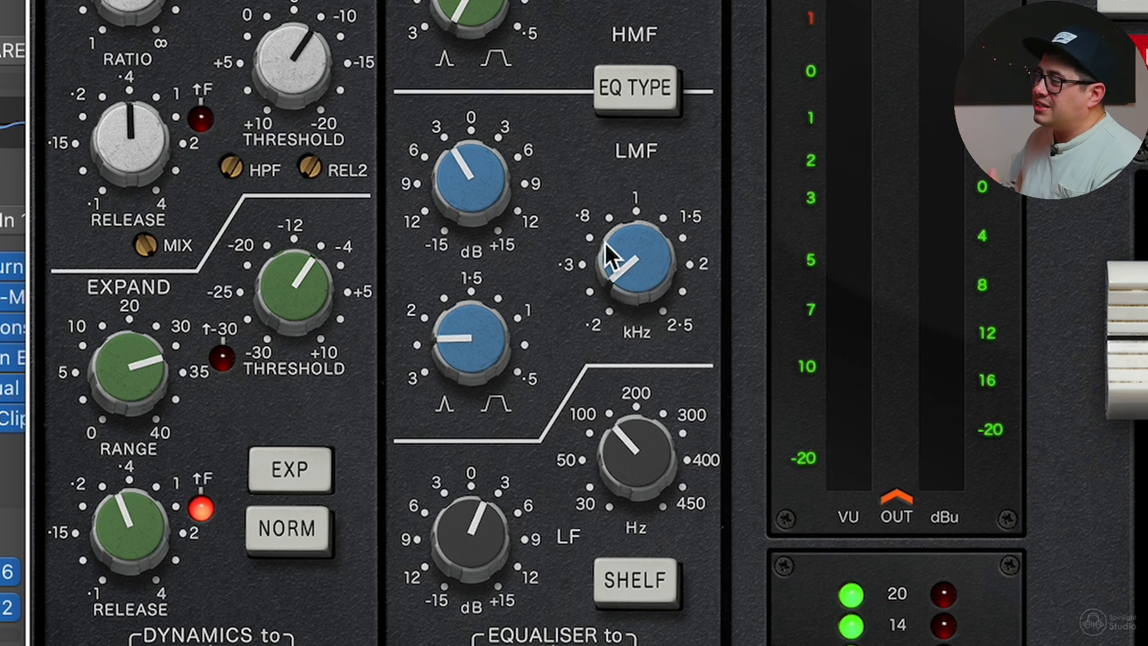
drag(522, 160, 510, 211)
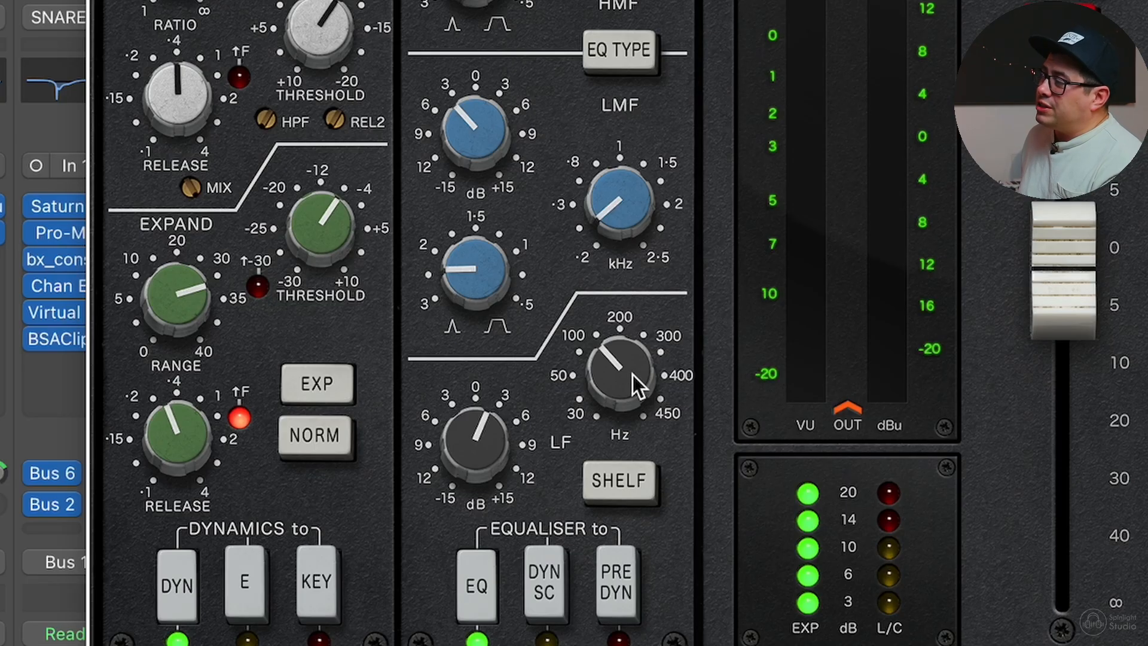
mouse_move(632, 374)
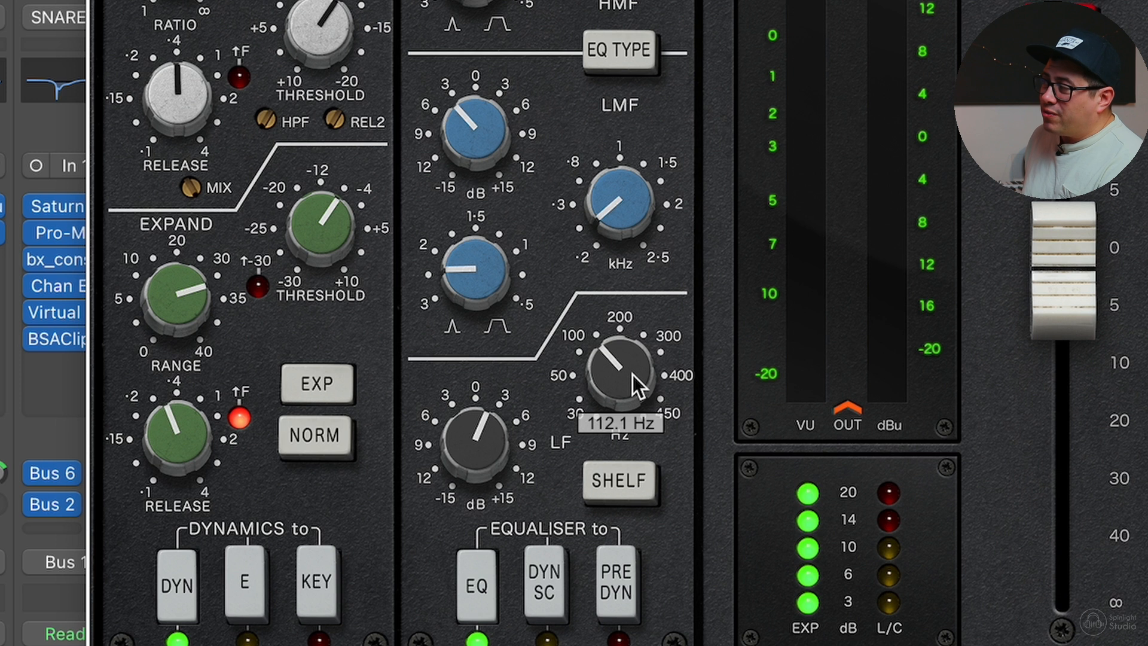
mouse_move(473, 444)
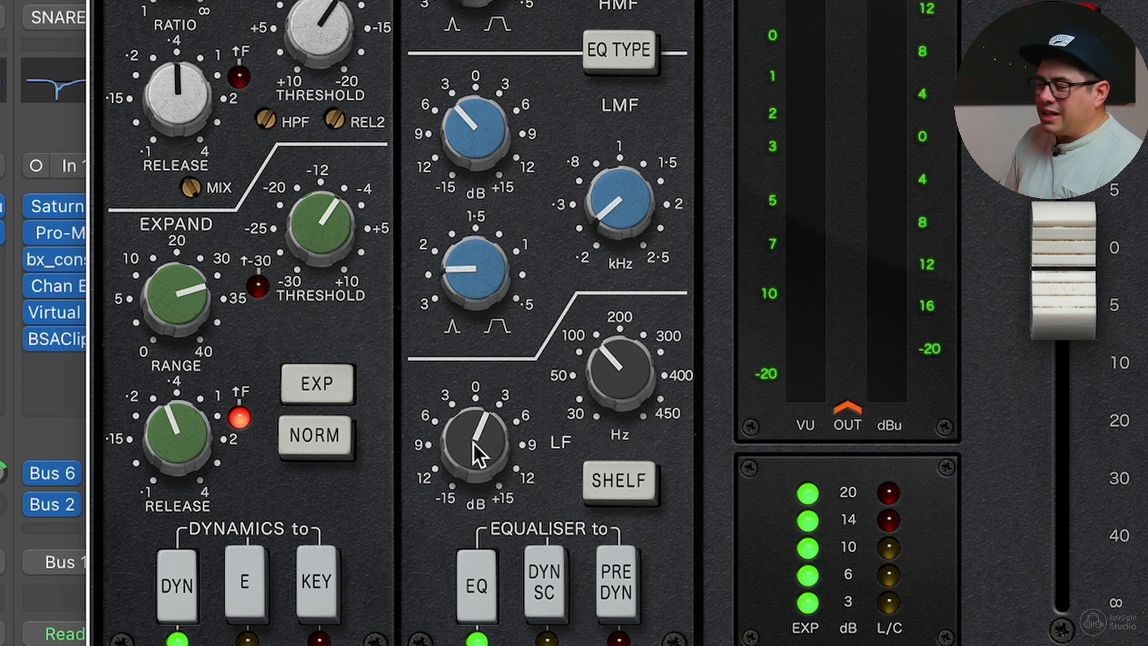
mouse_move(475, 471)
mouse_down()
mouse_move(492, 393)
mouse_move(474, 482)
mouse_move(476, 473)
mouse_up()
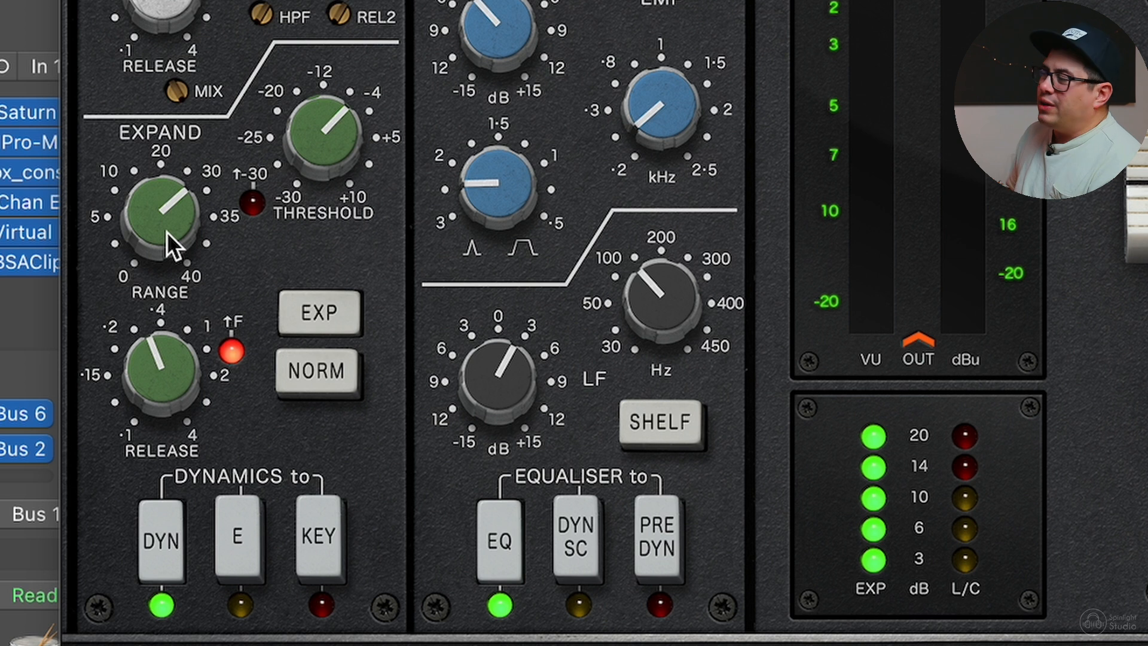
Audition the expander during playback by lowering its range to 0 dB and raising it again.
drag(186, 217, 181, 200)
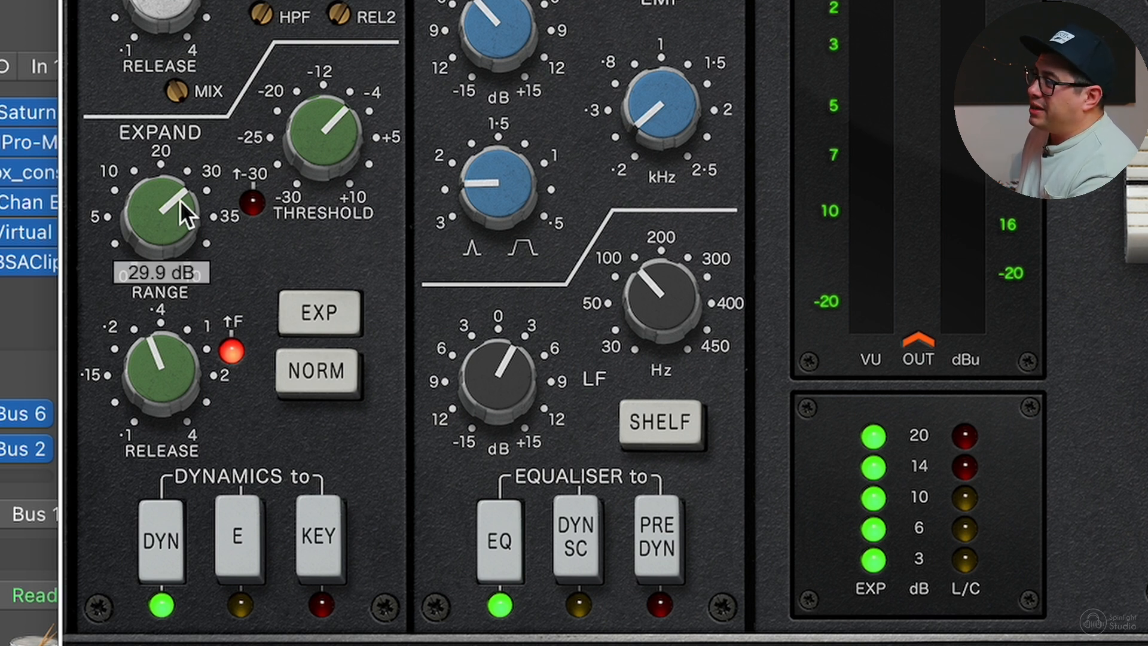
click(170, 367)
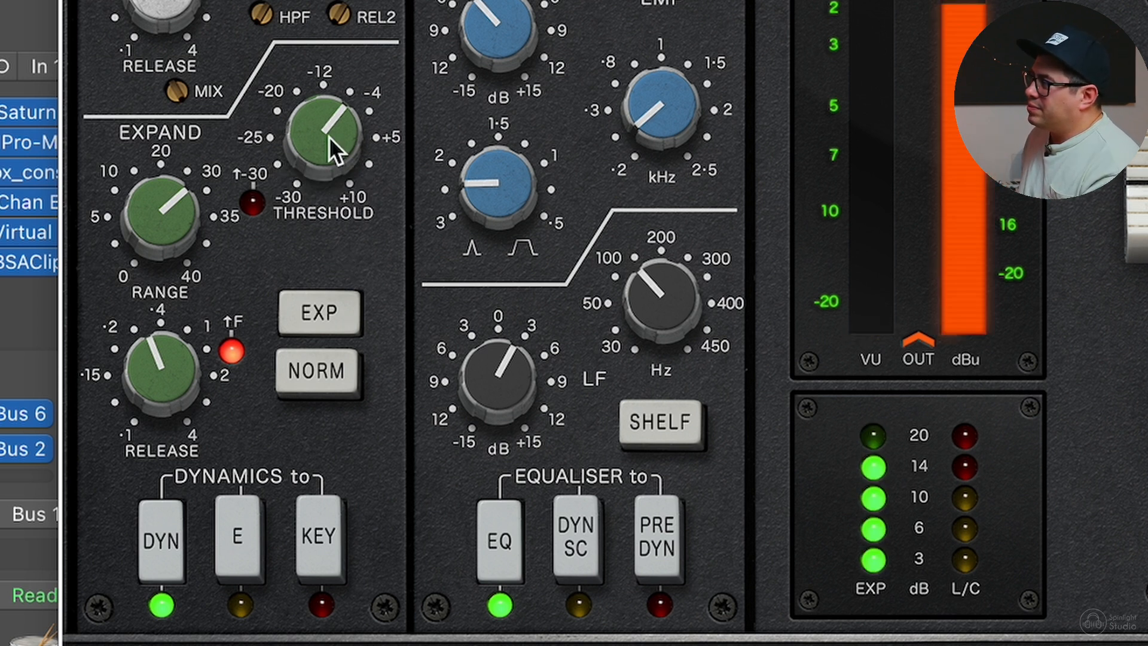
drag(185, 196, 185, 245)
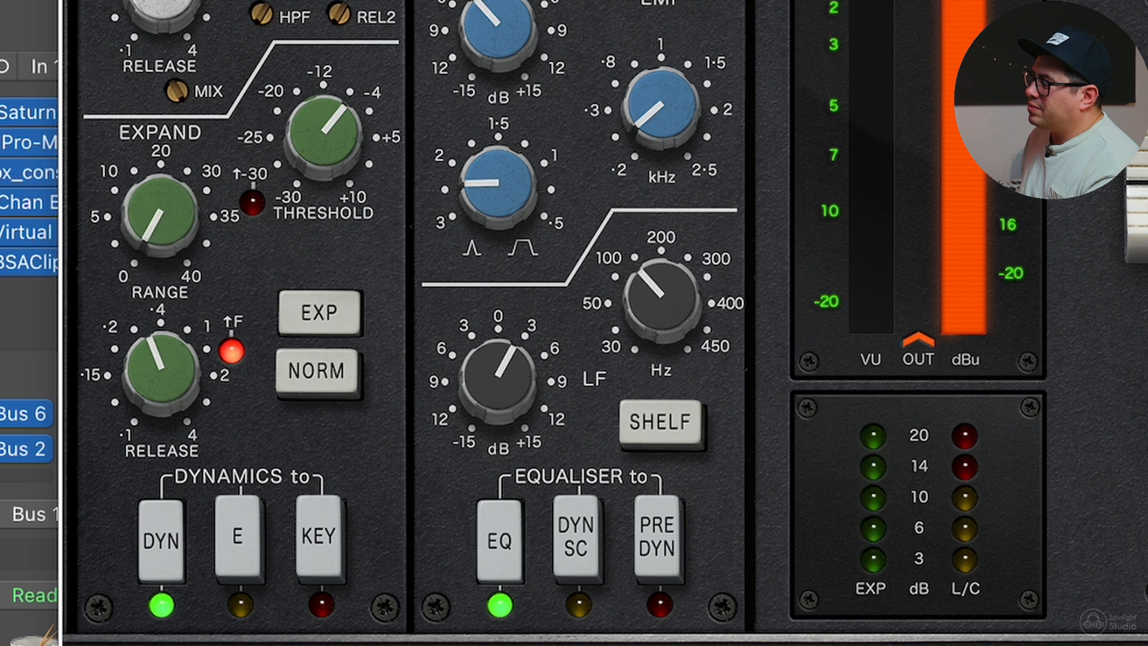
drag(168, 215, 238, 74)
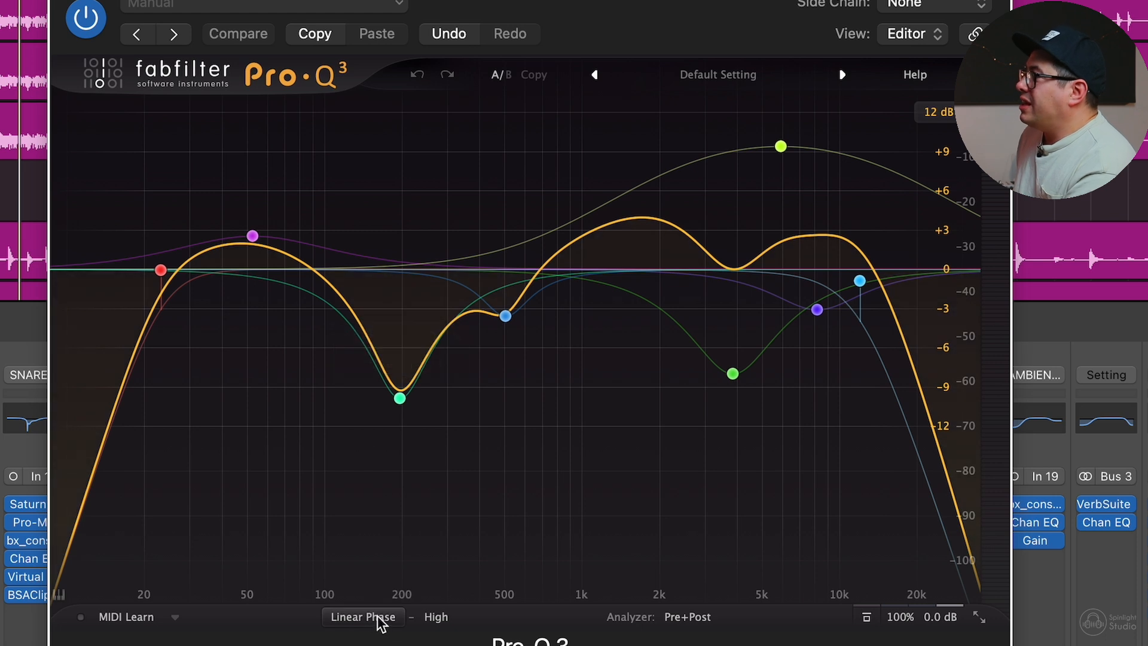
Enable the 23 Hz low-cut, 52 Hz boost and 196 Hz cut bands in Pro-Q 3, and compare them against the bypassed EQ.
mouse_move(137, 248)
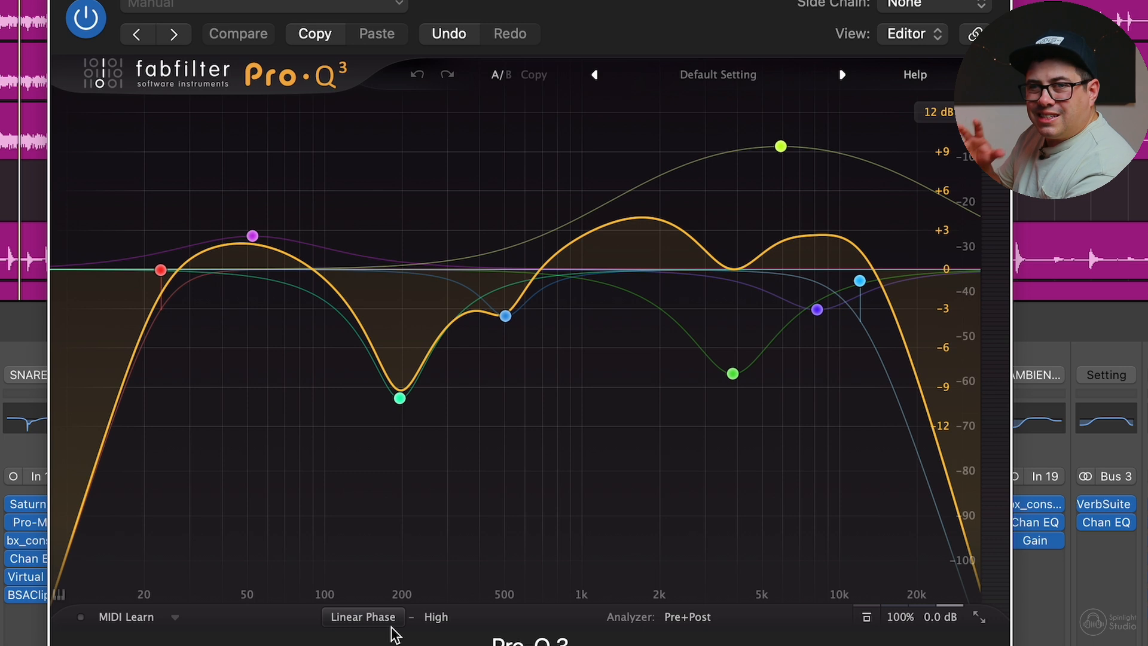
mouse_move(394, 632)
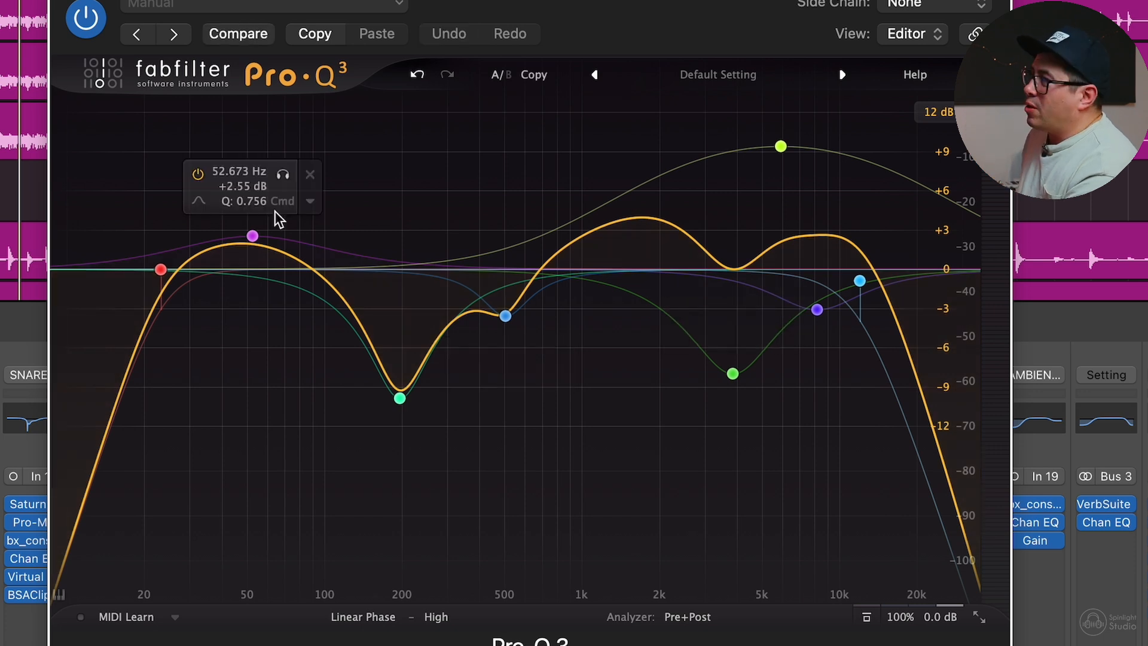
mouse_move(152, 270)
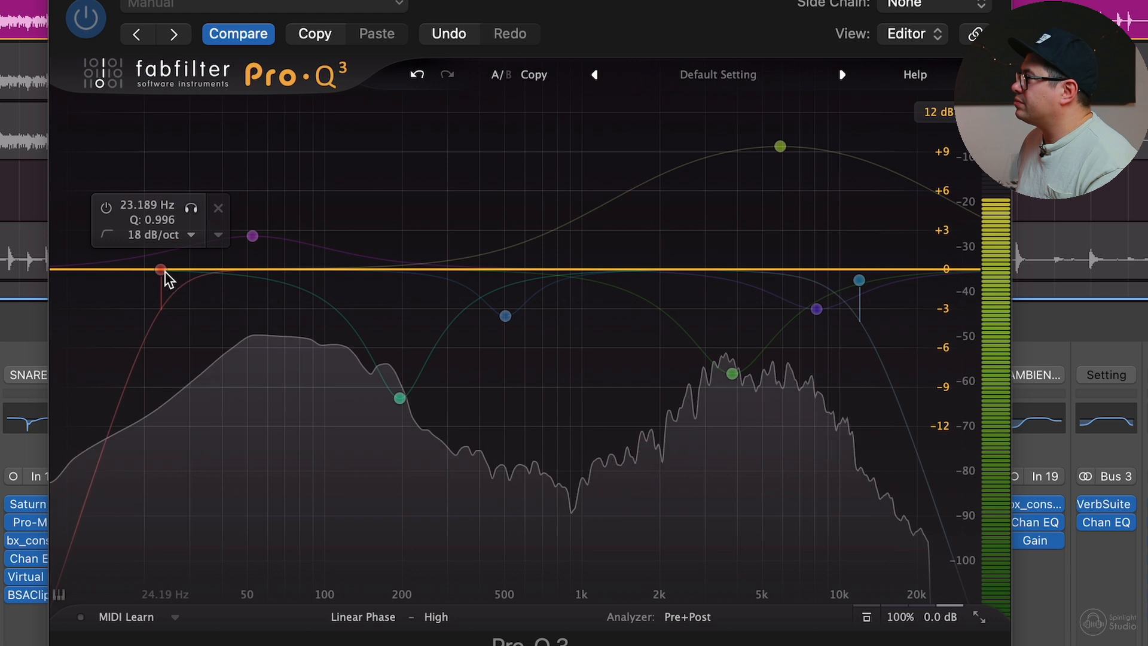
alt+click(163, 271)
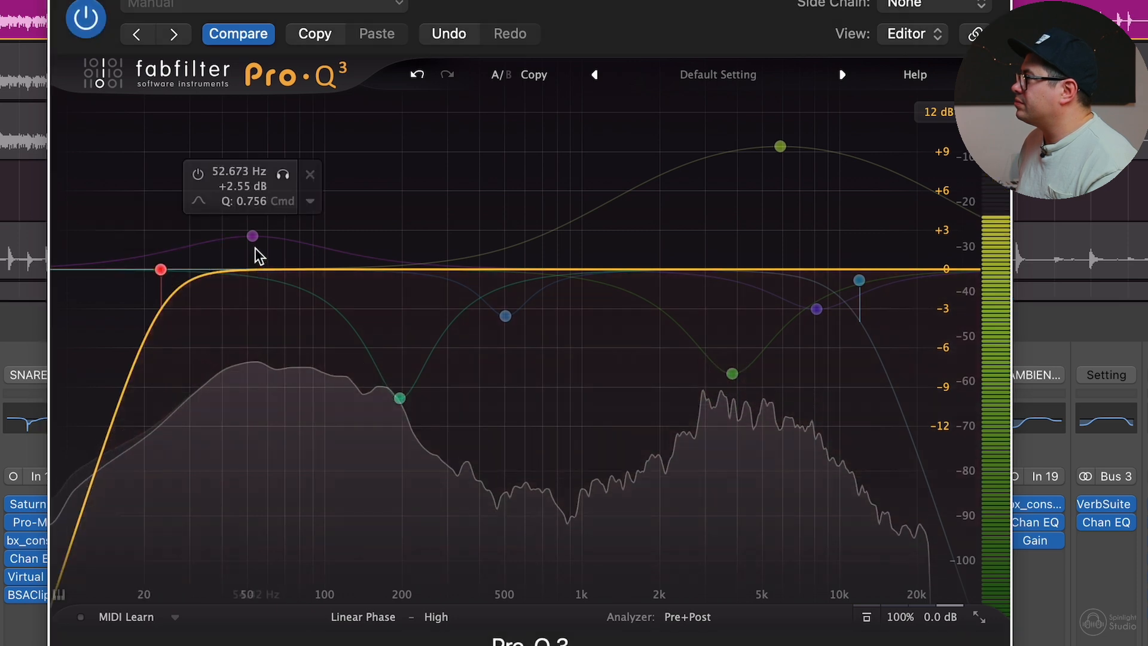
alt+click(252, 236)
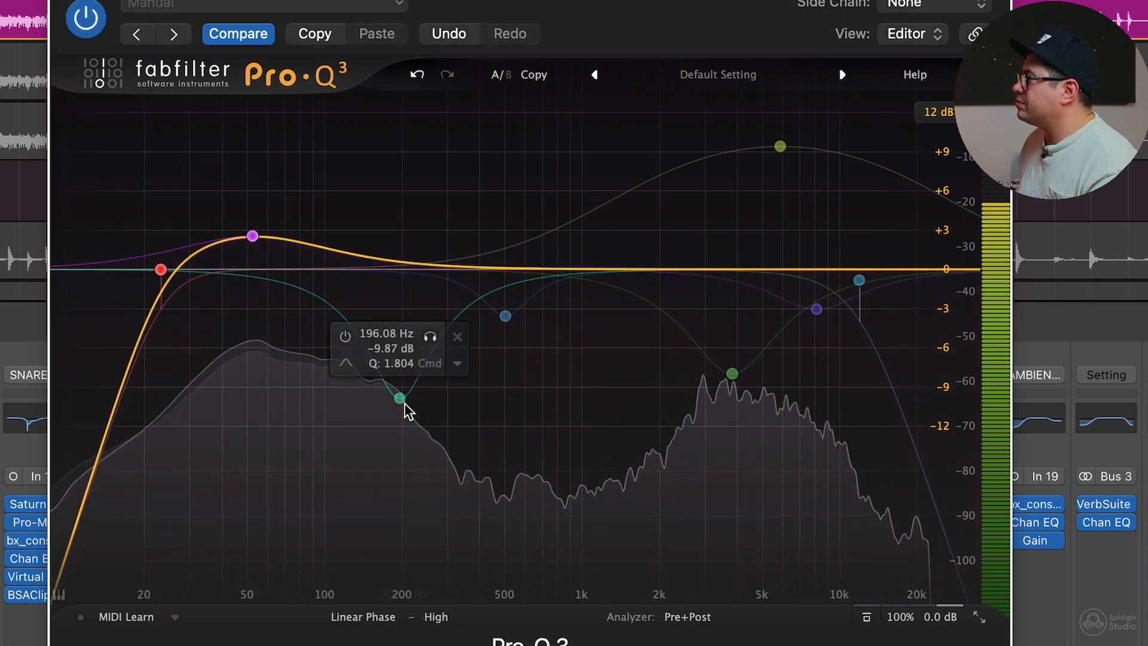
alt+click(404, 405)
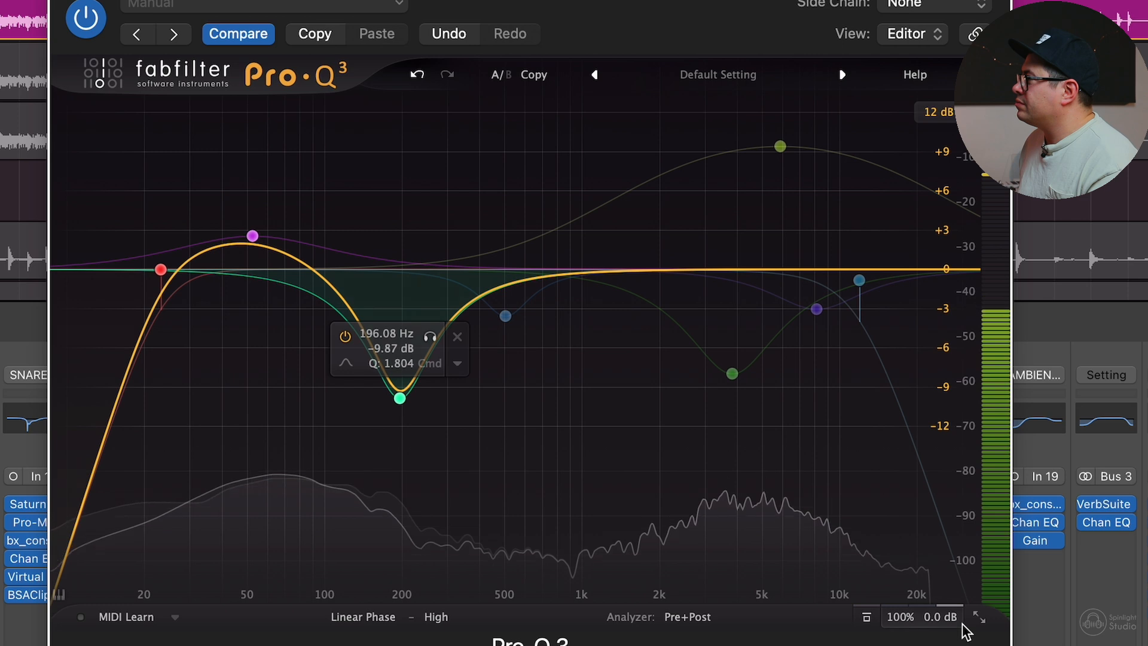
click(866, 617)
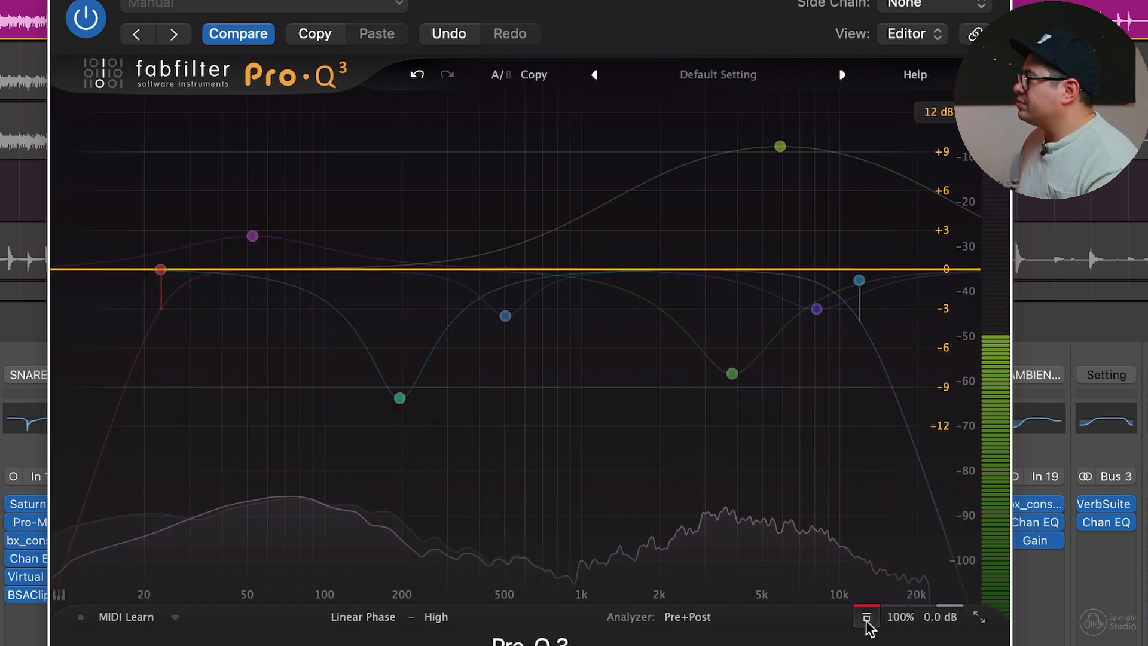
click(866, 616)
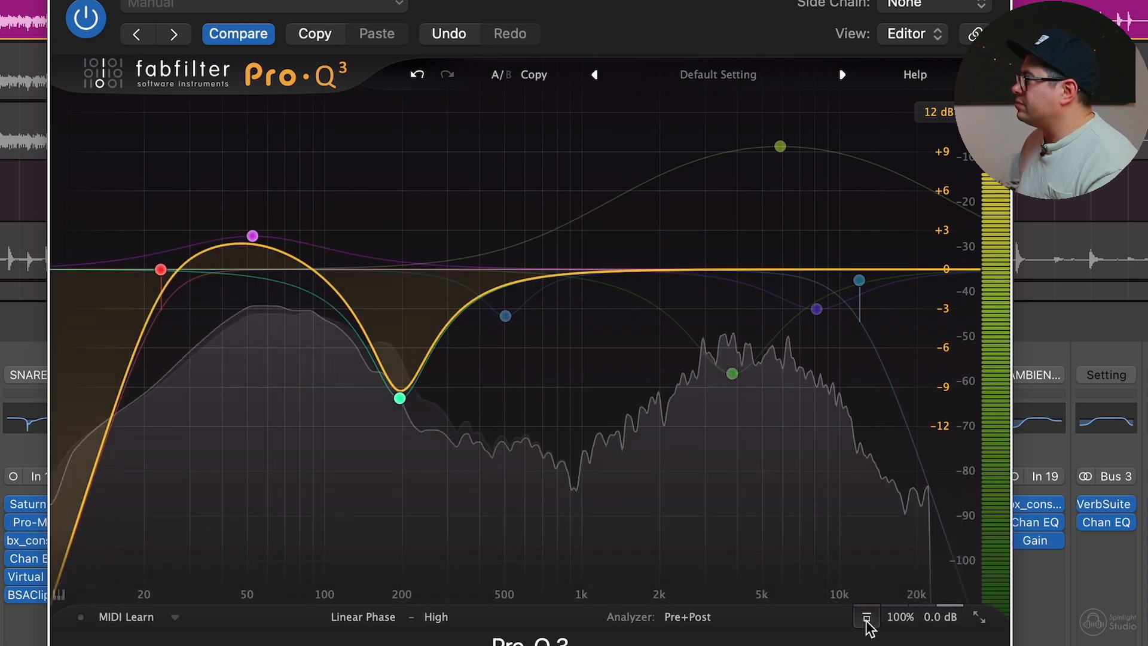
Enable the 505 Hz cut band in Pro-Q 3 and bring up its band settings.
click(659, 586)
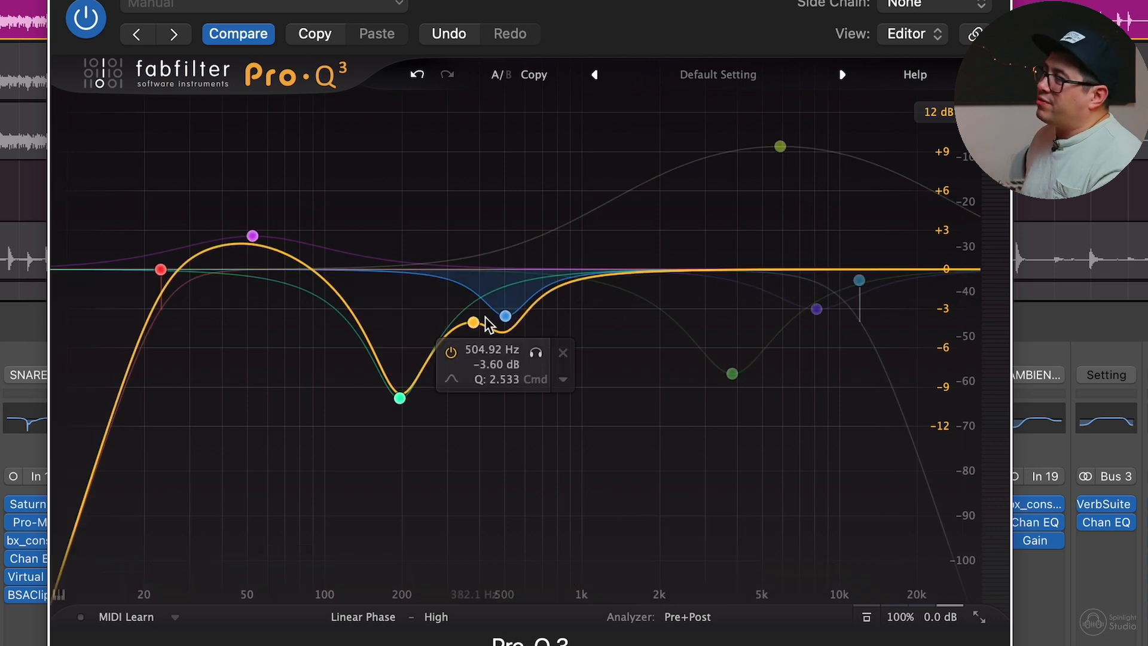
click(505, 316)
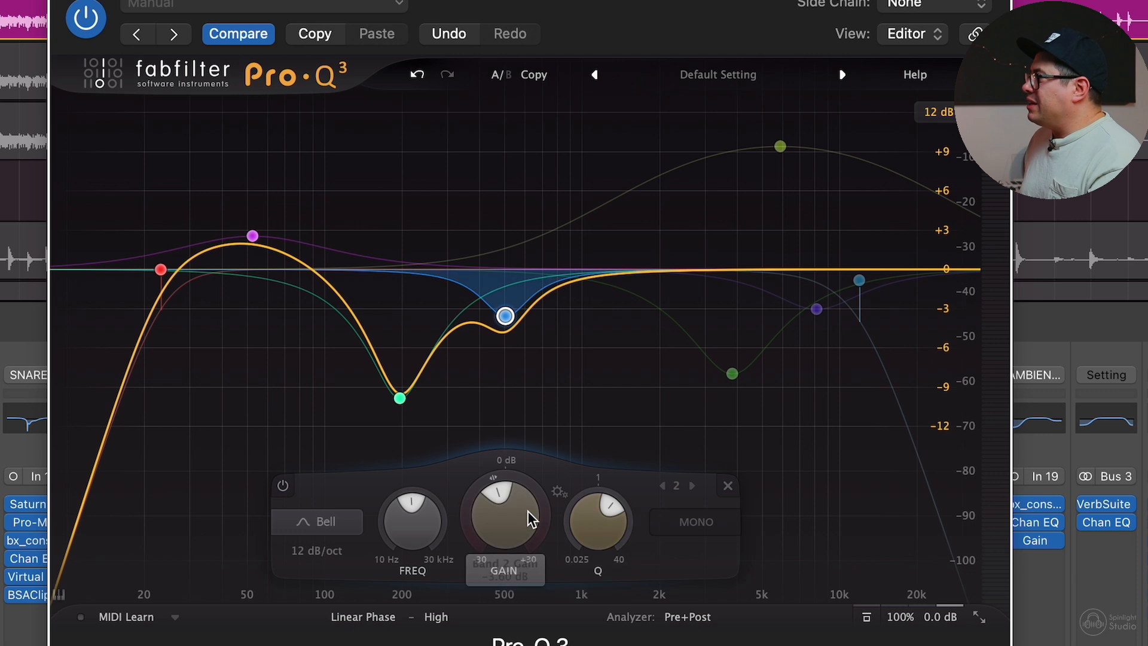
Reduce the 505 Hz band's cut to -2.59 dB while the kick plays.
key(space)
drag(494, 528, 464, 531)
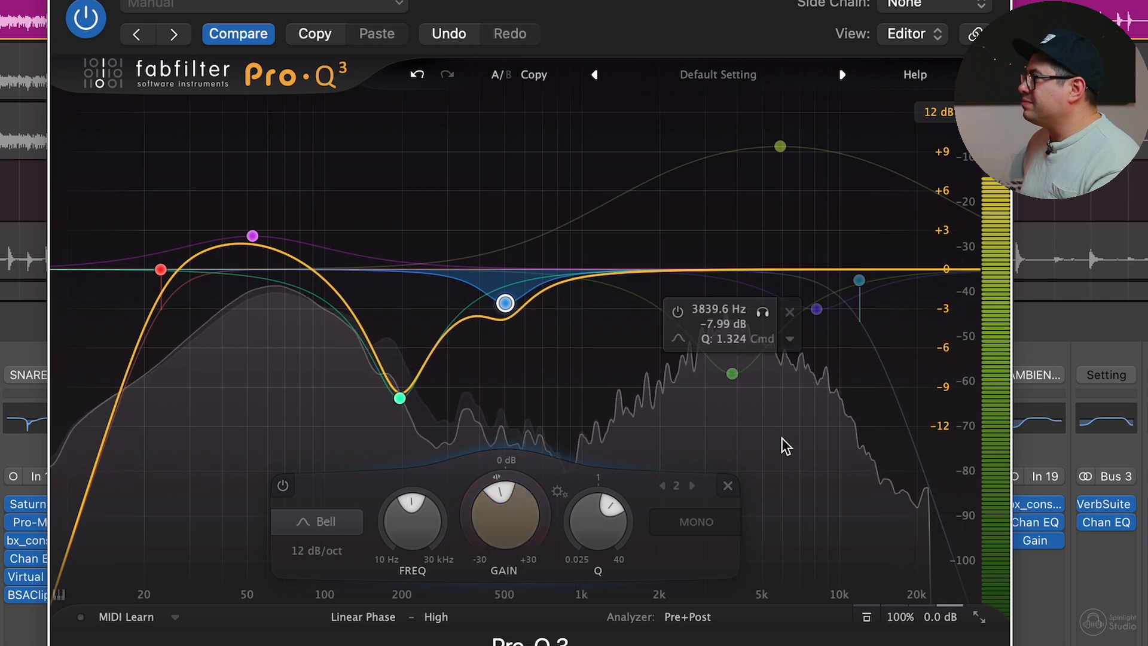
click(537, 340)
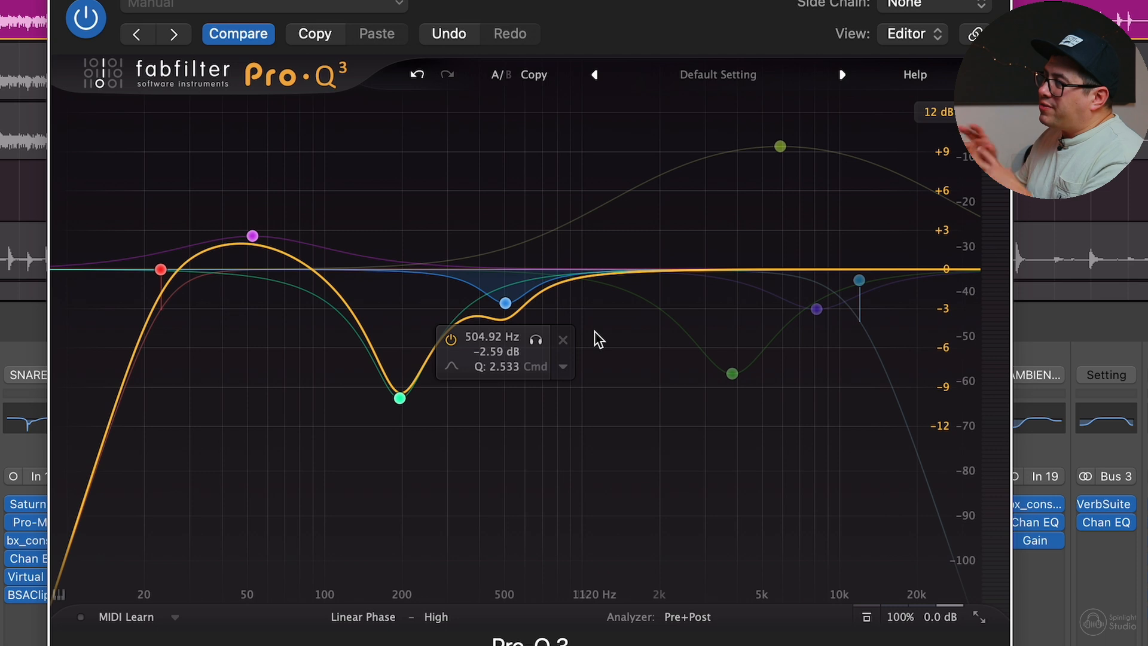
Enable the 3839.6 Hz and 8156.4 Hz cut bands, and compare the EQ against its bypassed state.
mouse_move(724, 393)
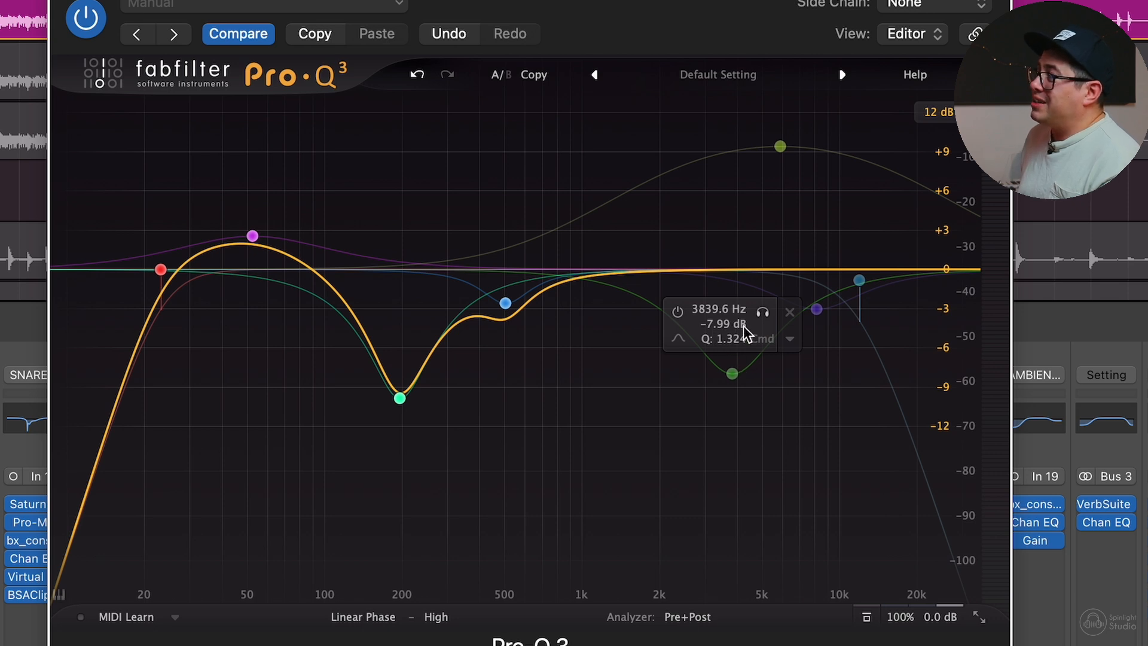
alt+click(731, 368)
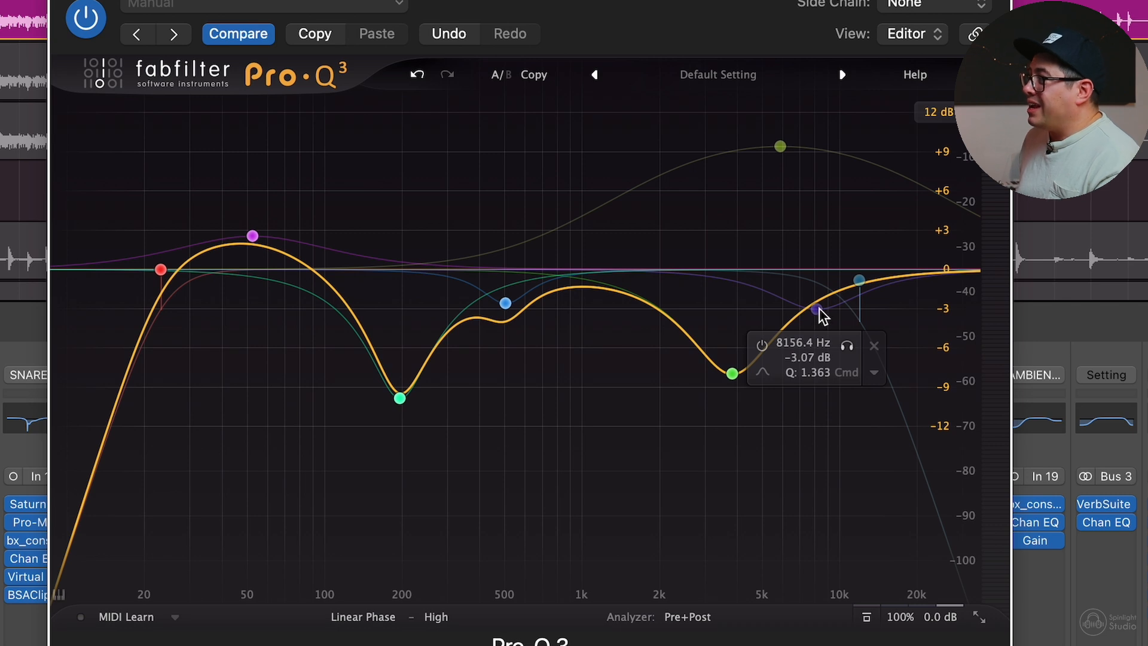
alt+click(818, 311)
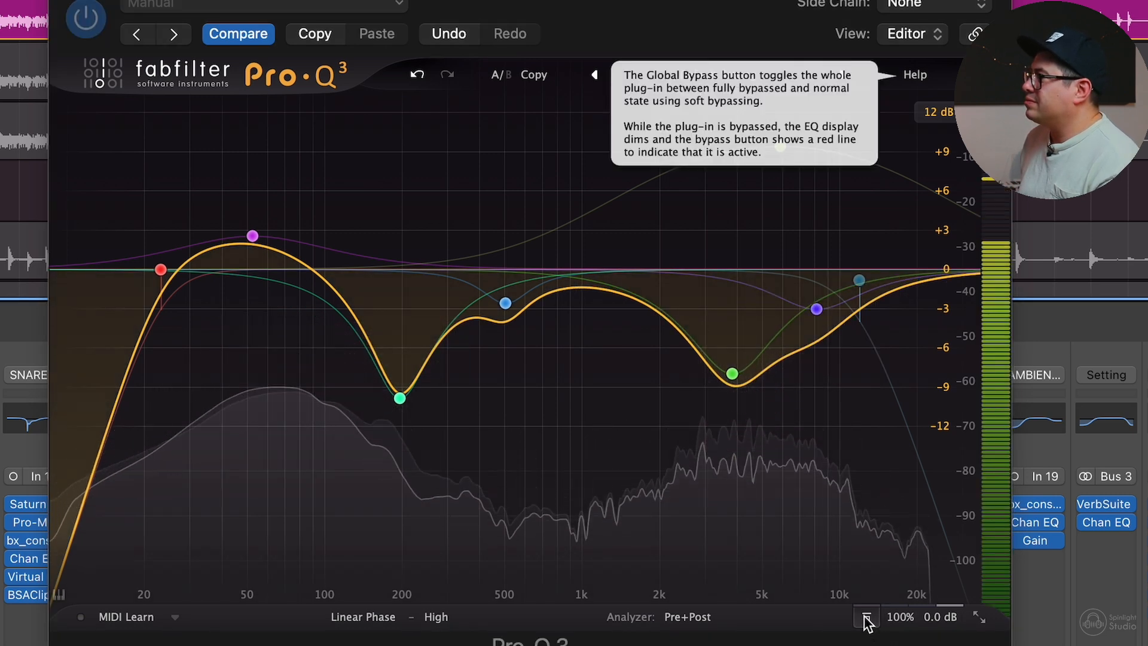
click(866, 618)
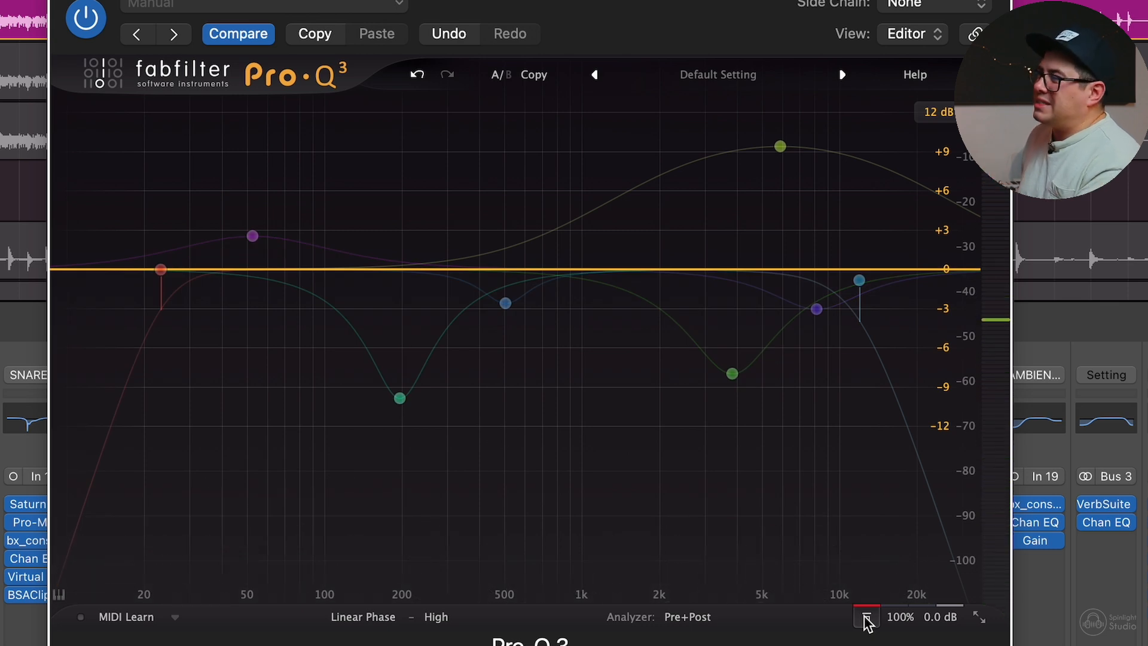
mouse_move(760, 275)
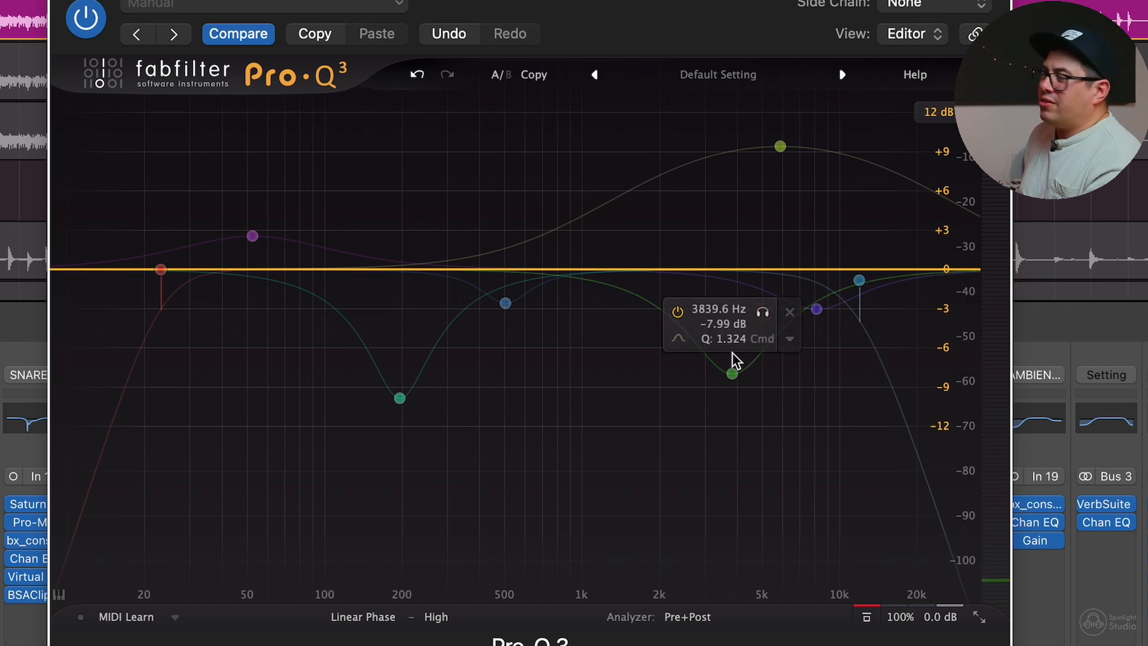
click(866, 616)
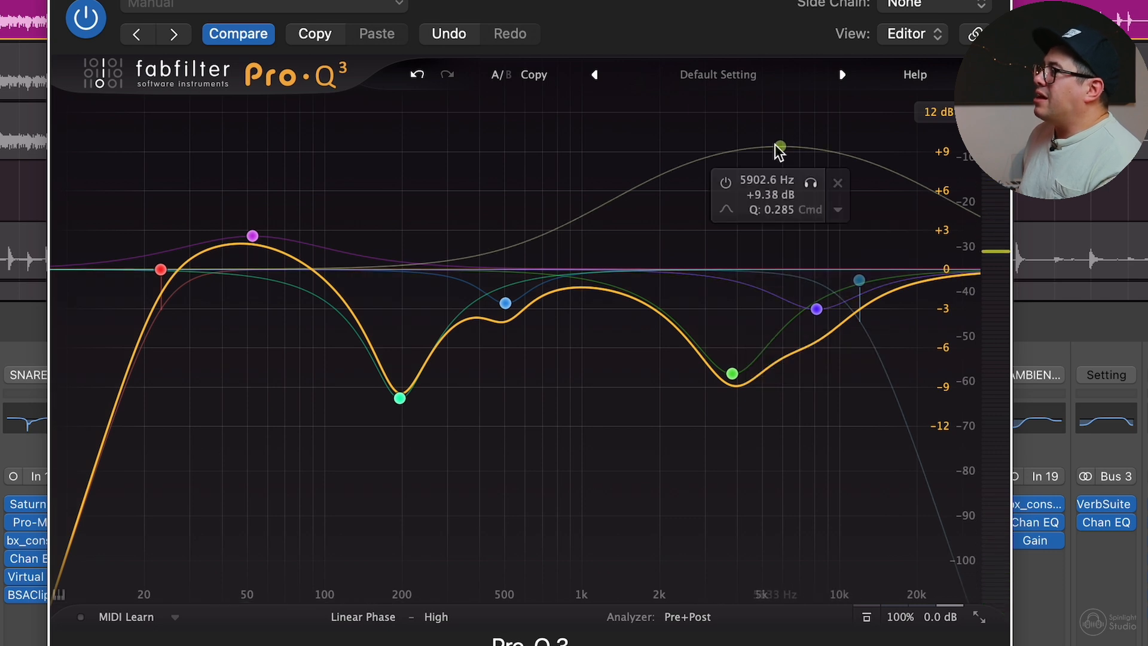
Enable the wide 5902.6 Hz boost of +9.38 dB and compare the EQ with its bypassed state during playback.
click(779, 147)
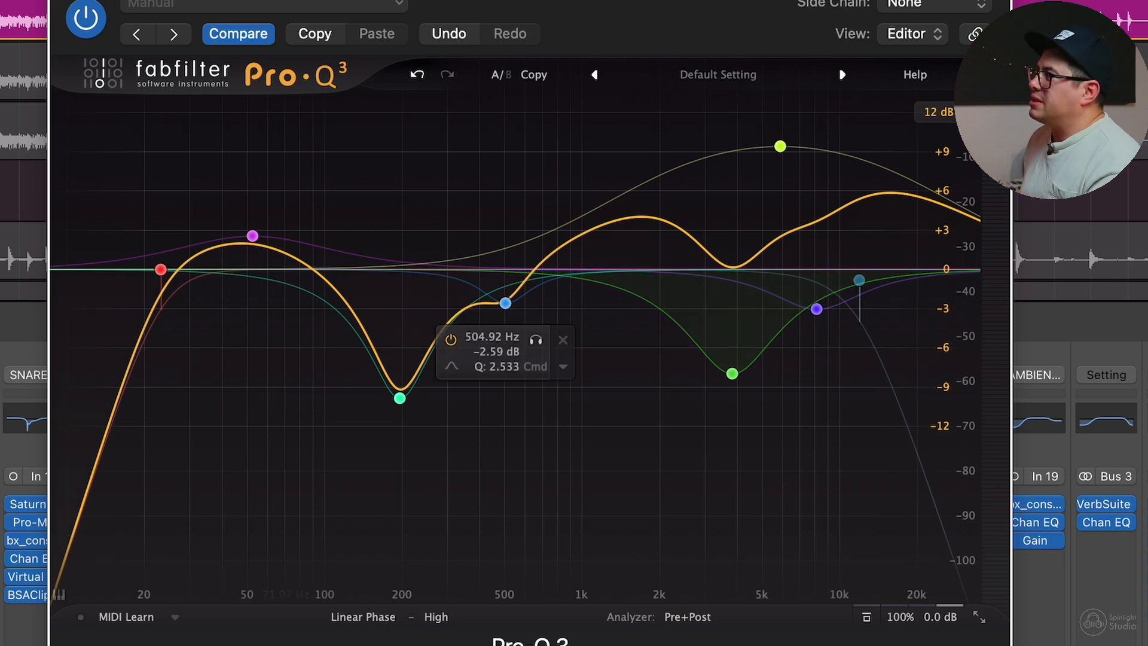
key(space)
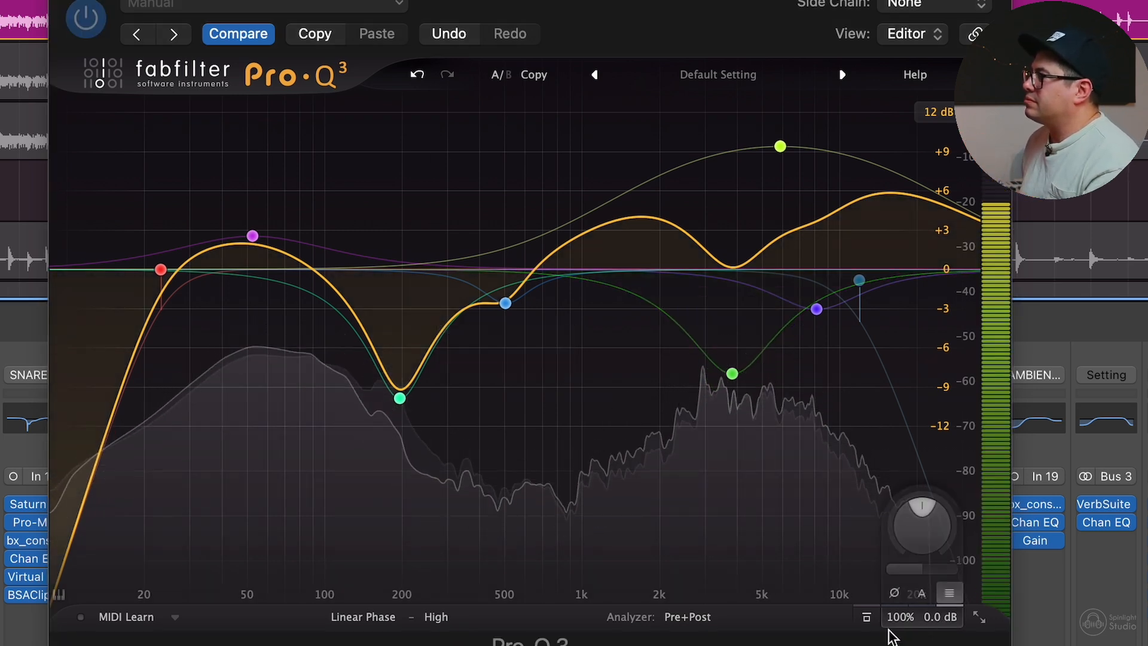
click(867, 619)
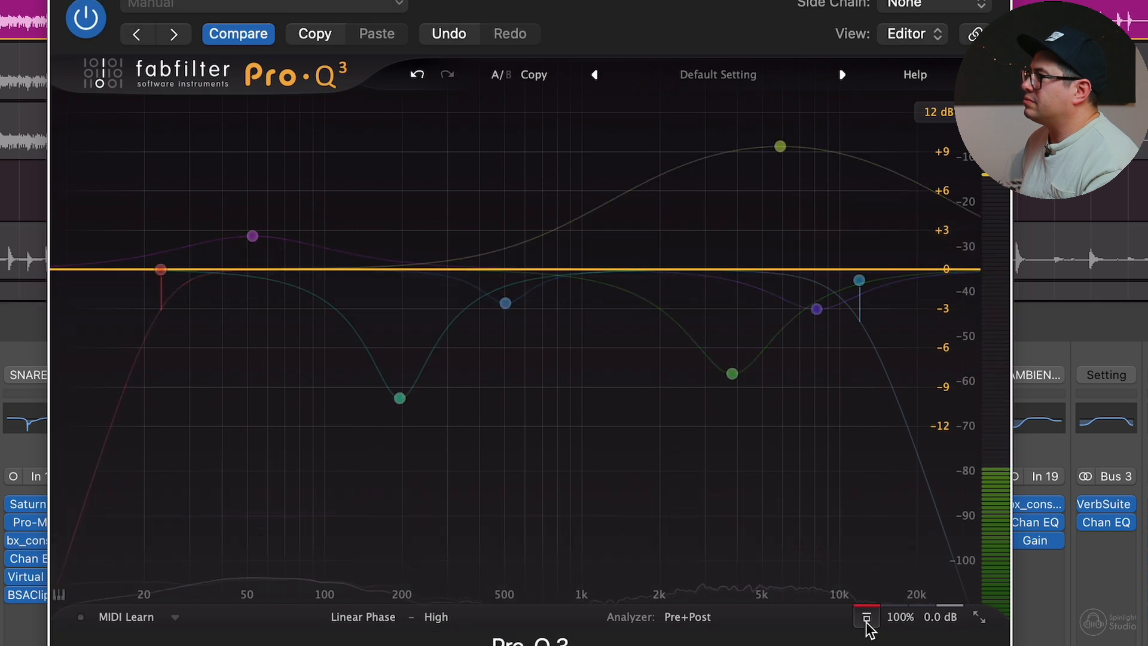
click(867, 620)
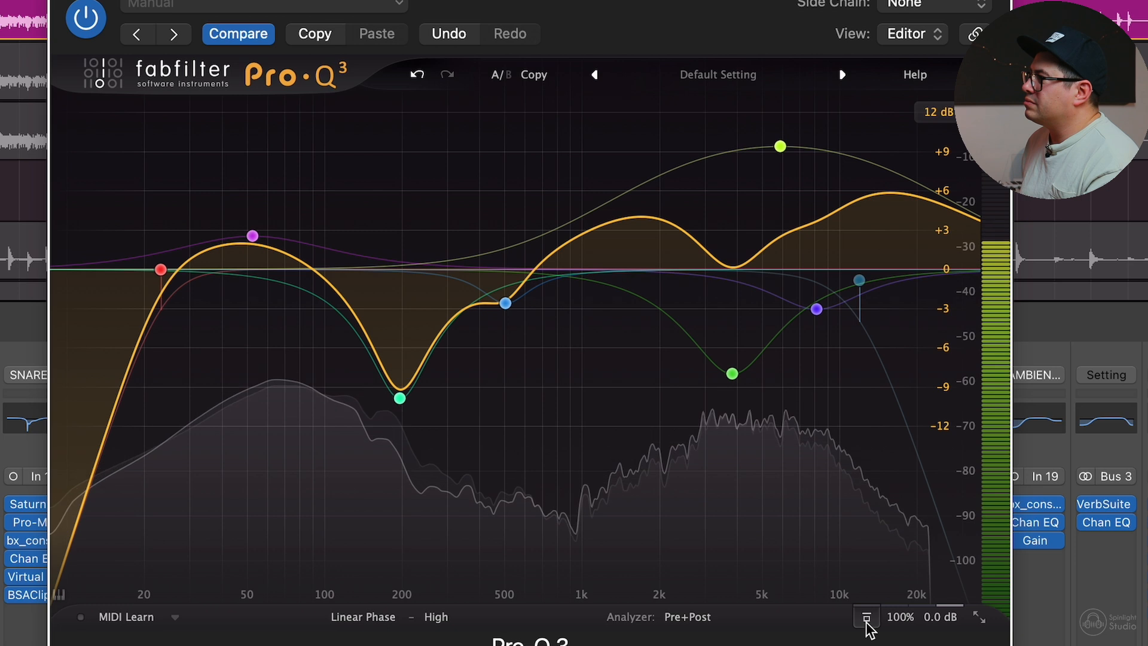
Enable the 11947 Hz high-cut band at 18 dB/oct and compare the complete EQ with its bypassed state during playback.
click(859, 280)
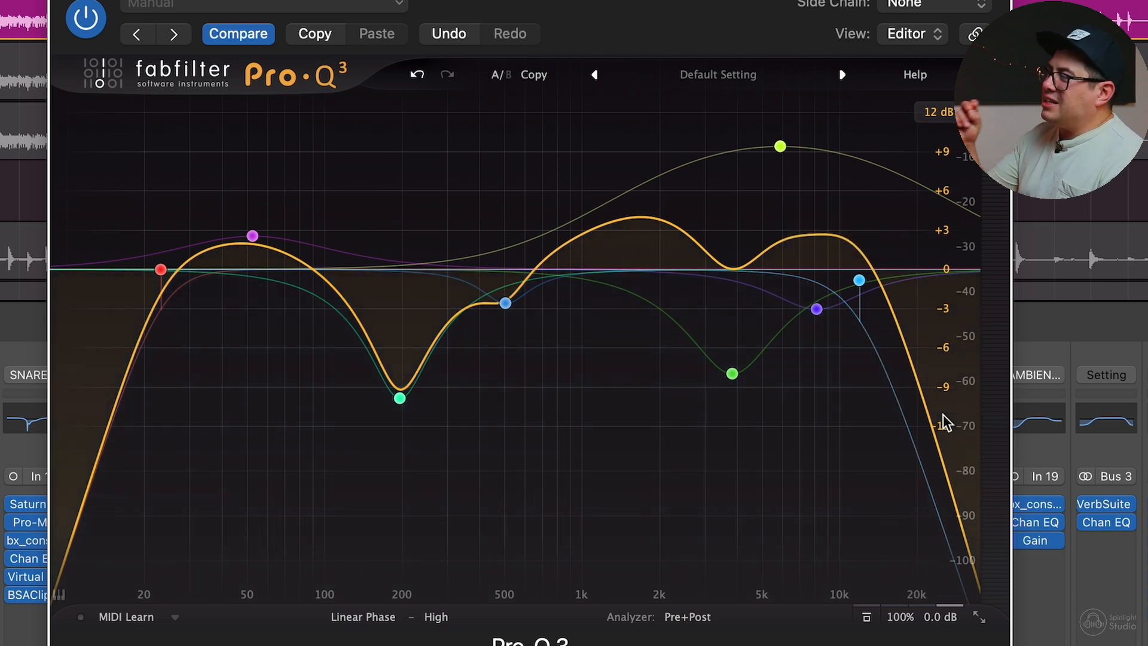
mouse_move(820, 253)
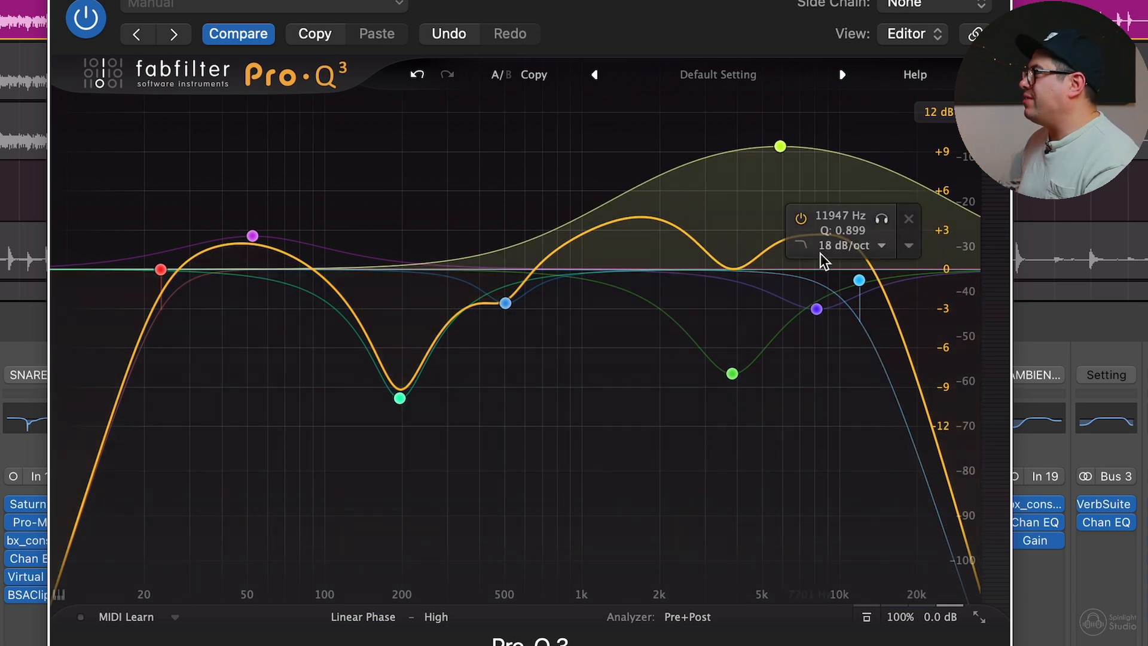
mouse_move(870, 353)
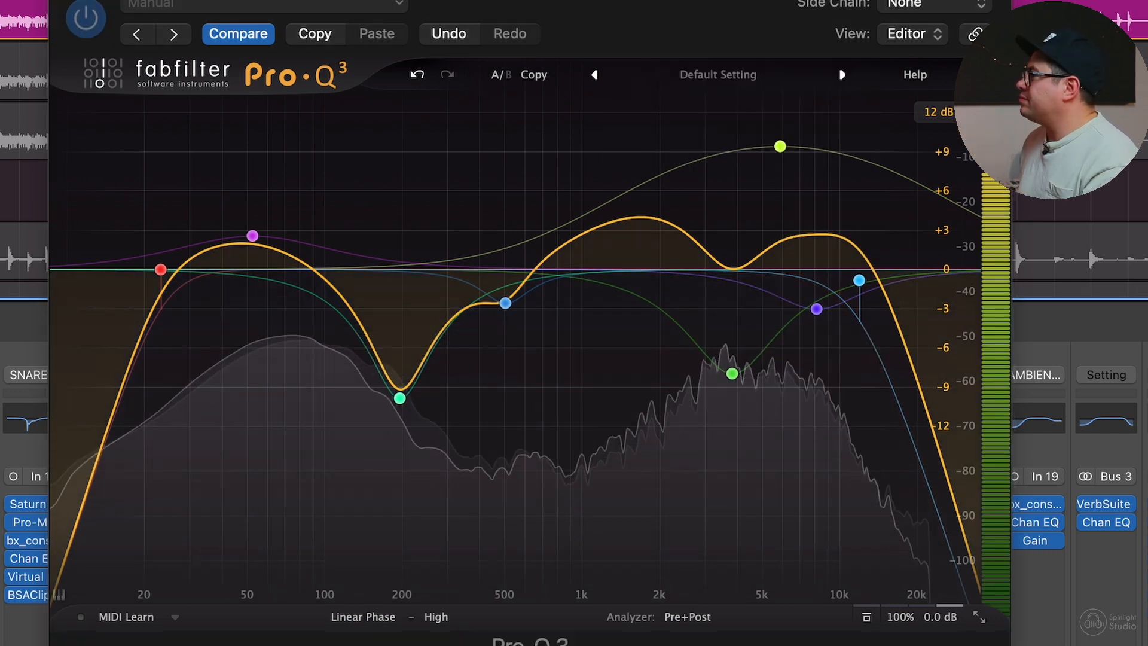
click(866, 617)
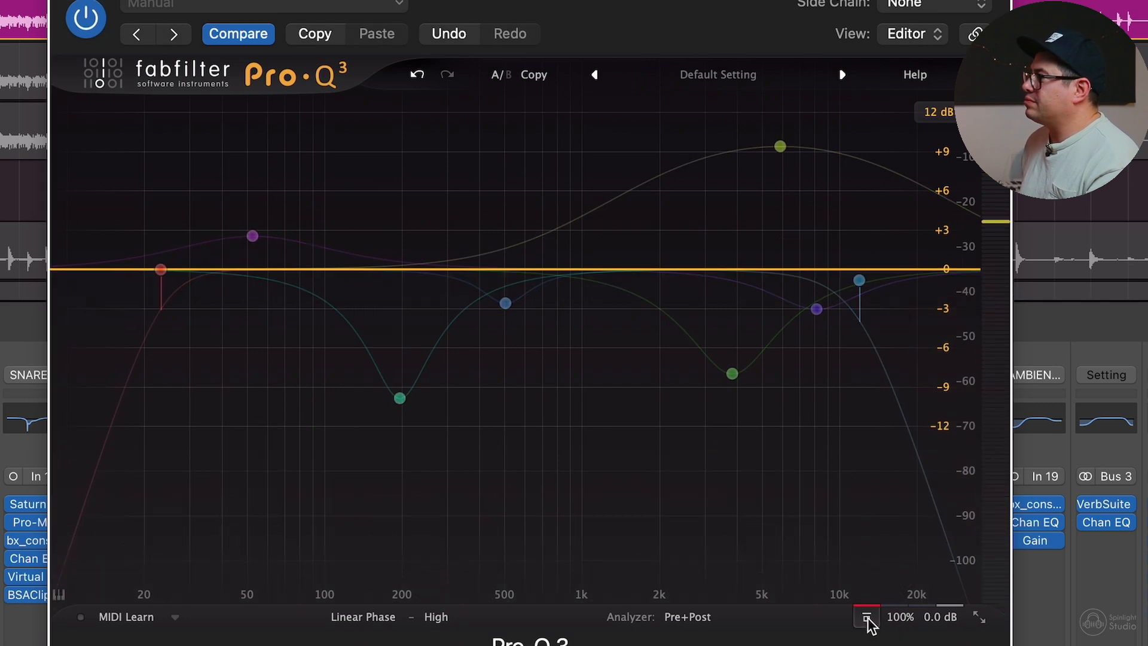
click(866, 616)
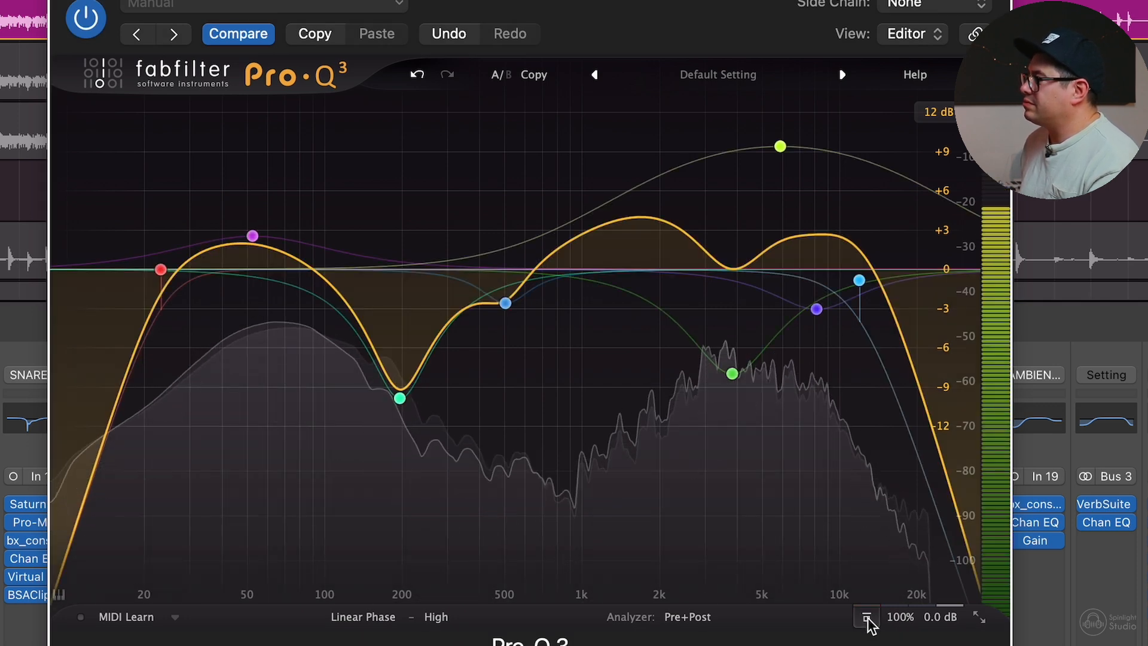
key(space)
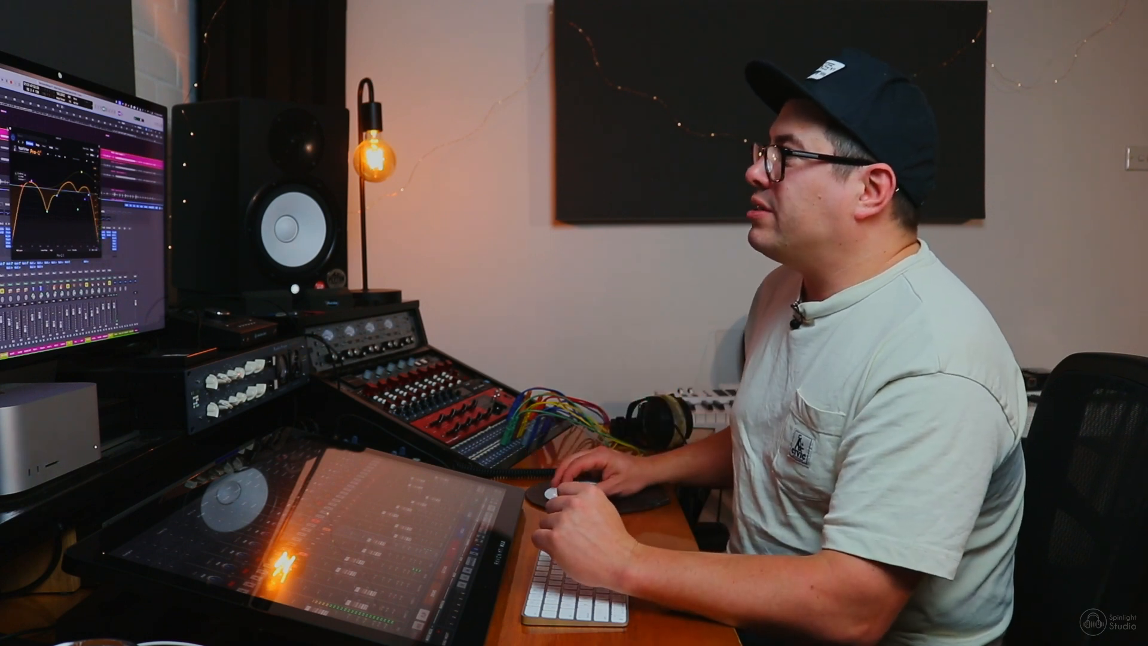
Switch to Saturn 2 on the kick in track, try splitting its lower band with an extra crossover, and revert the split.
click(11, 129)
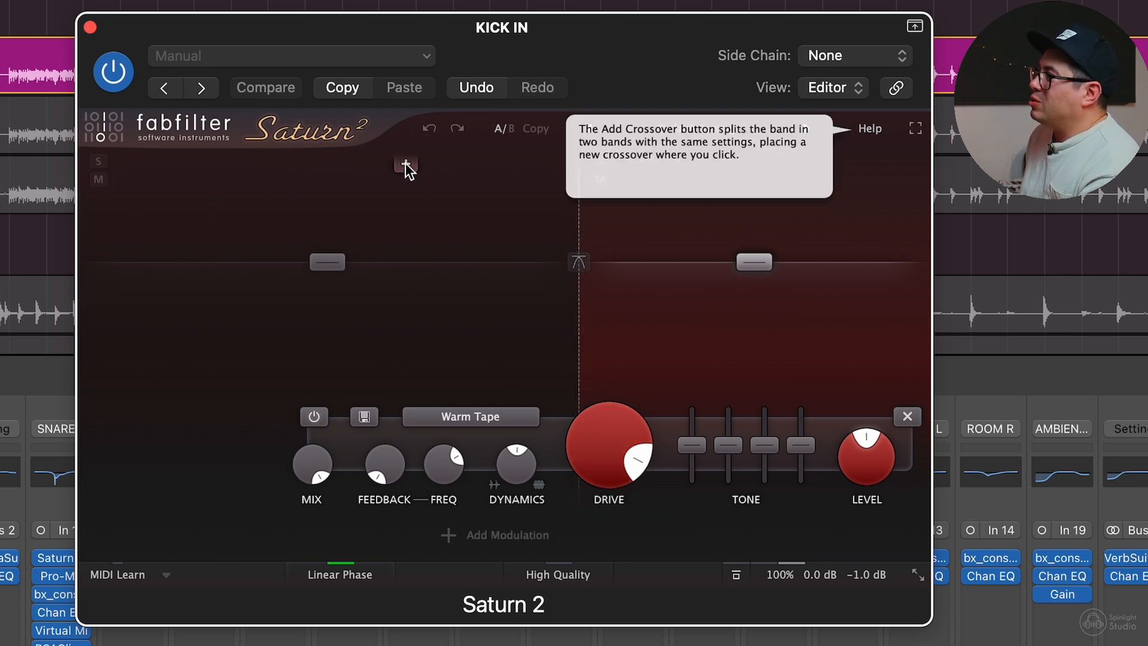
click(402, 162)
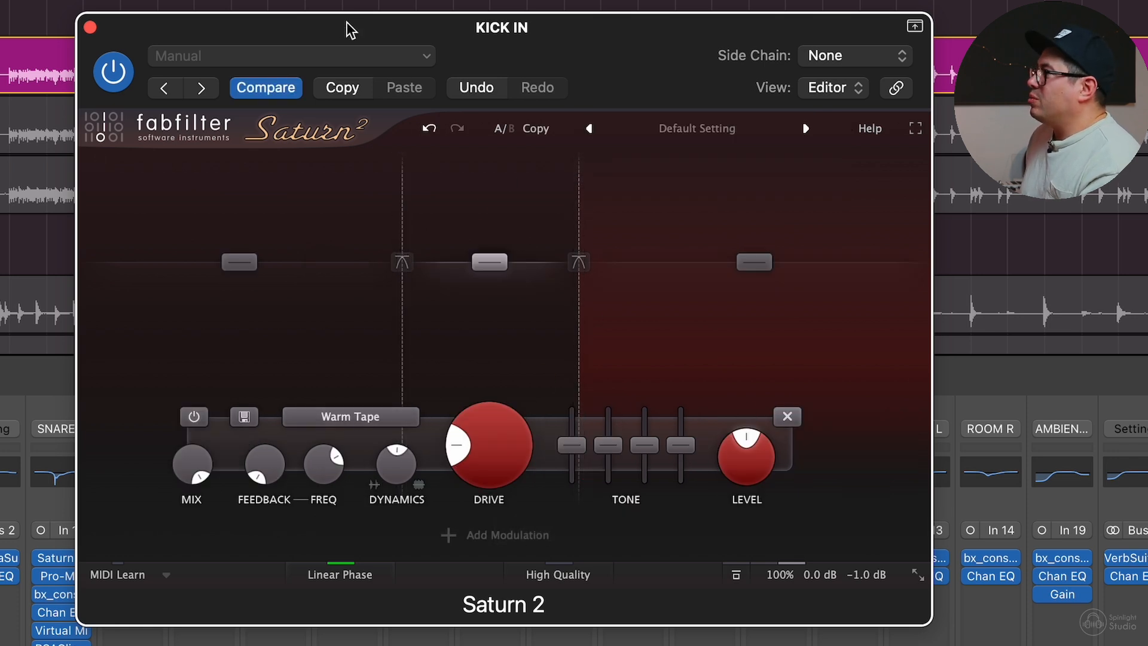
click(278, 91)
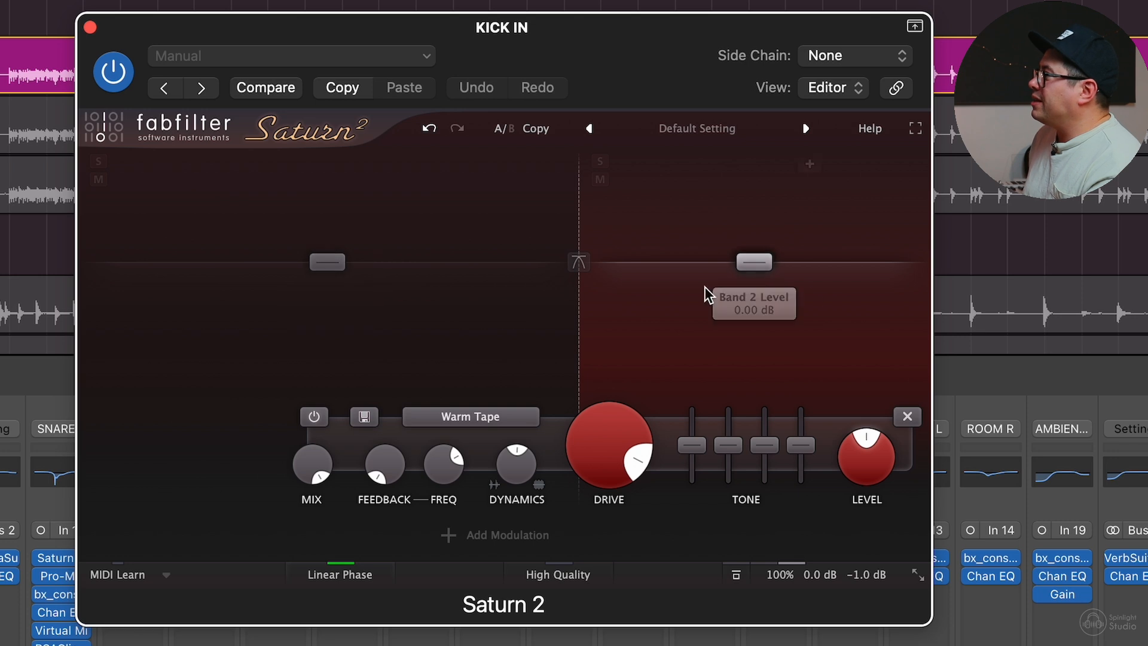
Examine the Warm Tape and drive settings of Saturn 2's lower and upper bands, and its Linear Phase mode.
click(291, 332)
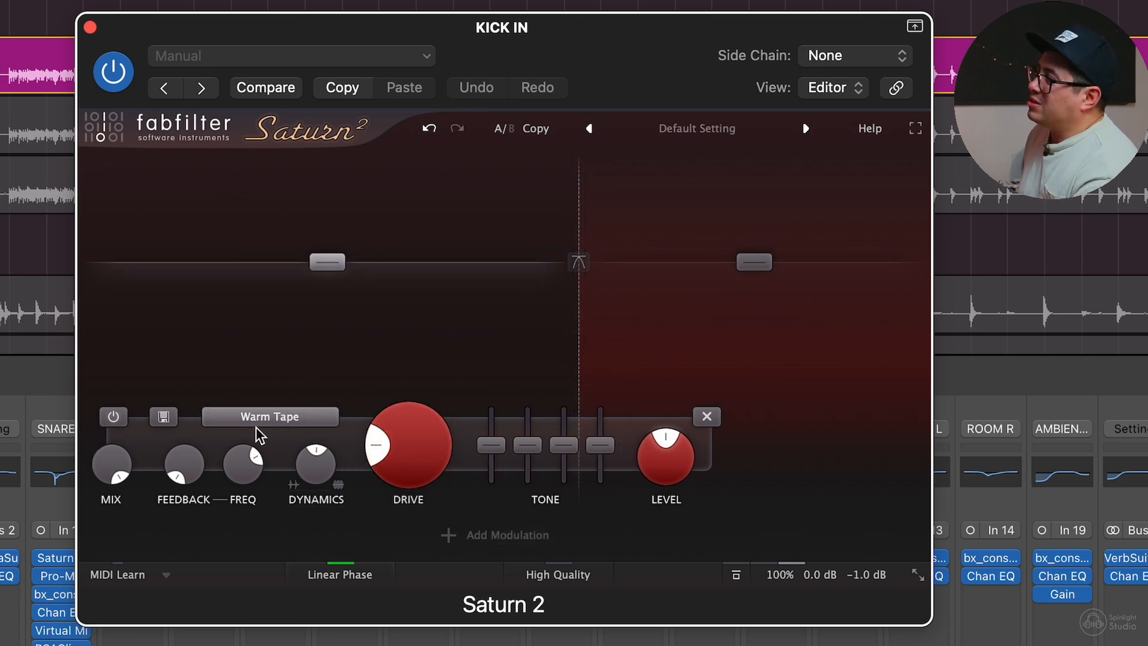
click(380, 444)
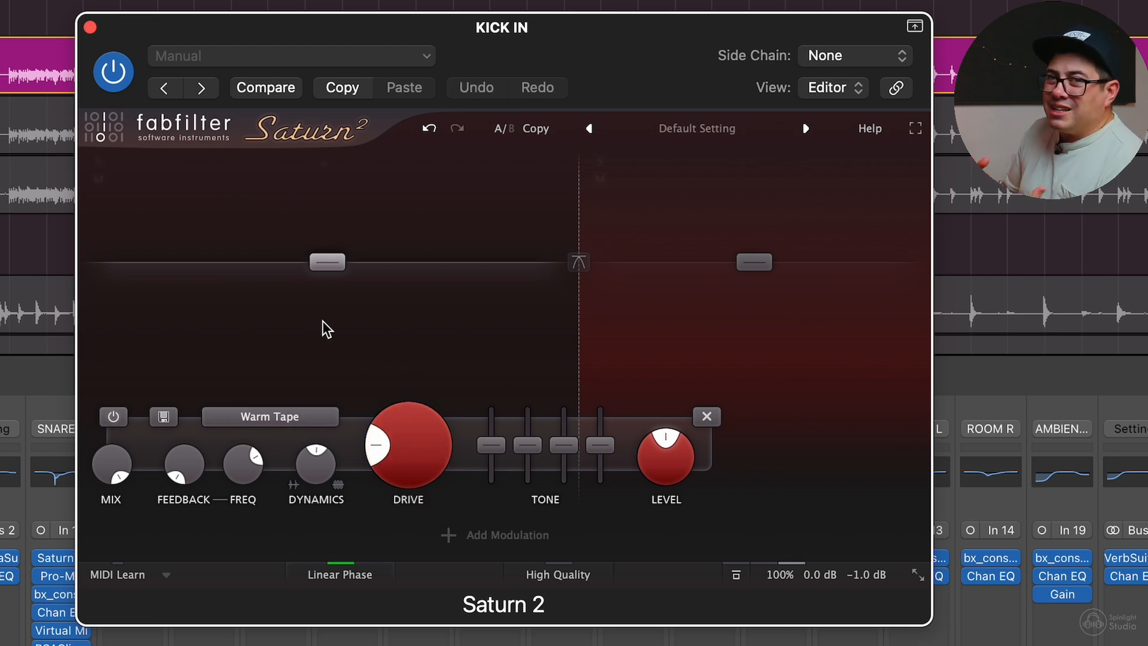
click(858, 384)
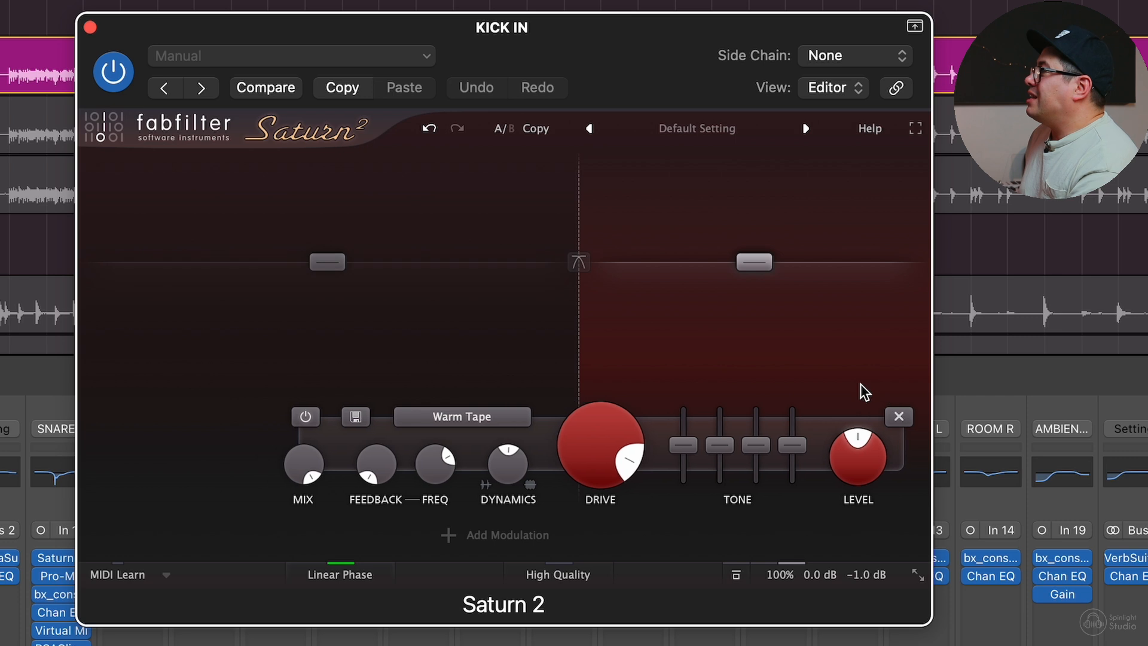
mouse_move(602, 452)
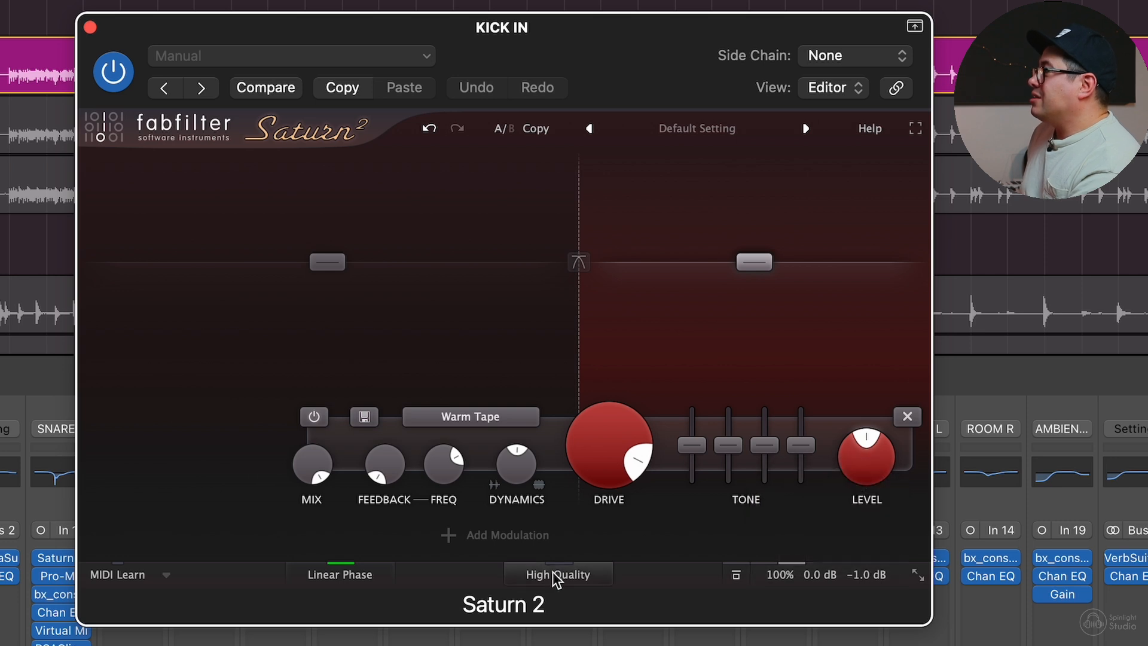
click(358, 576)
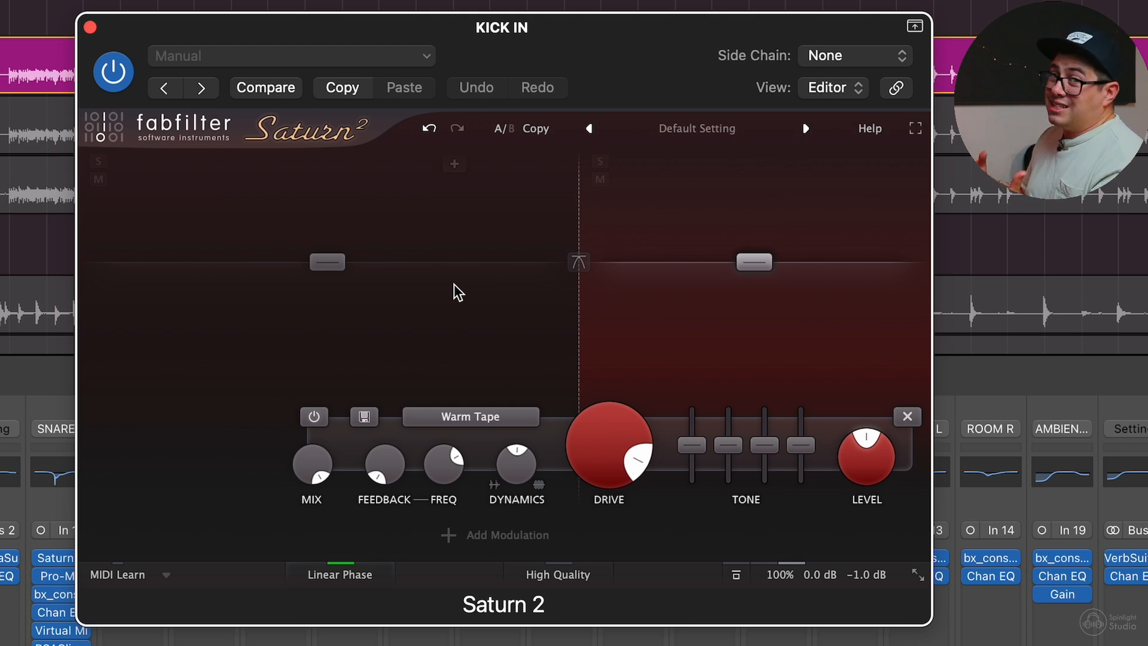
Play the kick and repeatedly compare Saturn 2's saturation with its bypassed state.
key(space)
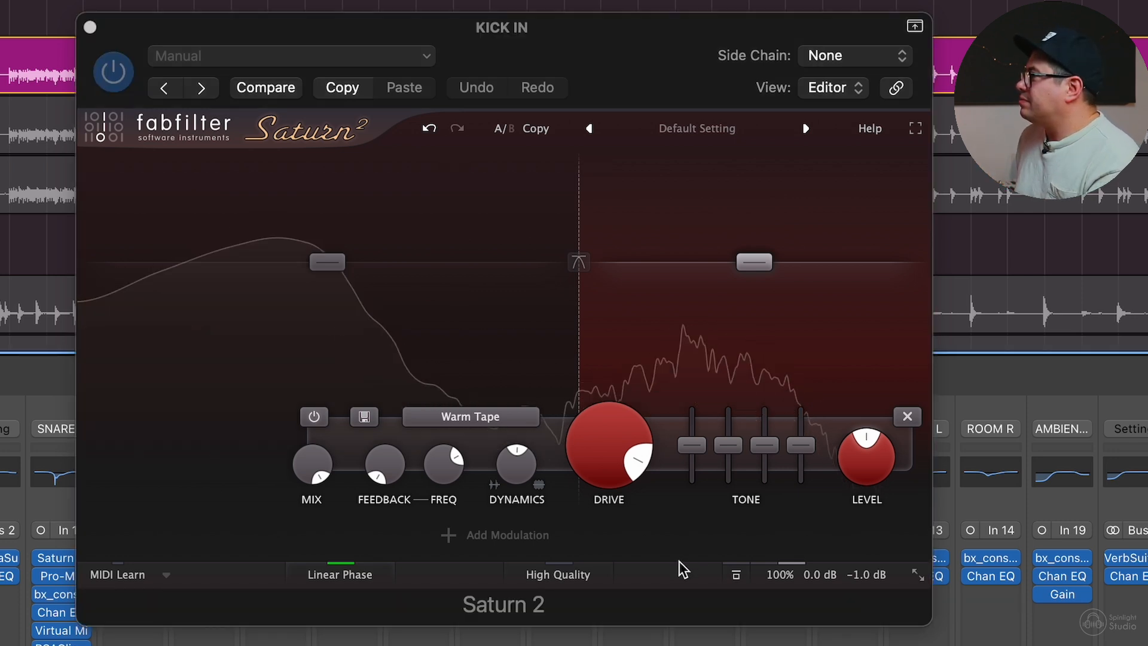
click(738, 576)
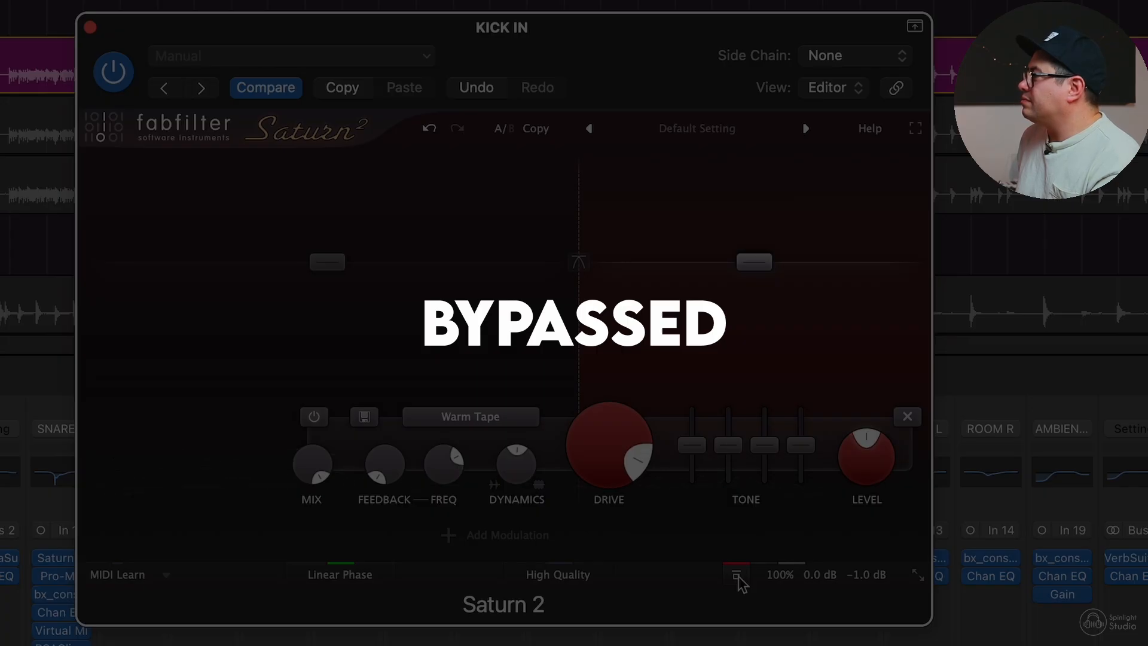
click(738, 575)
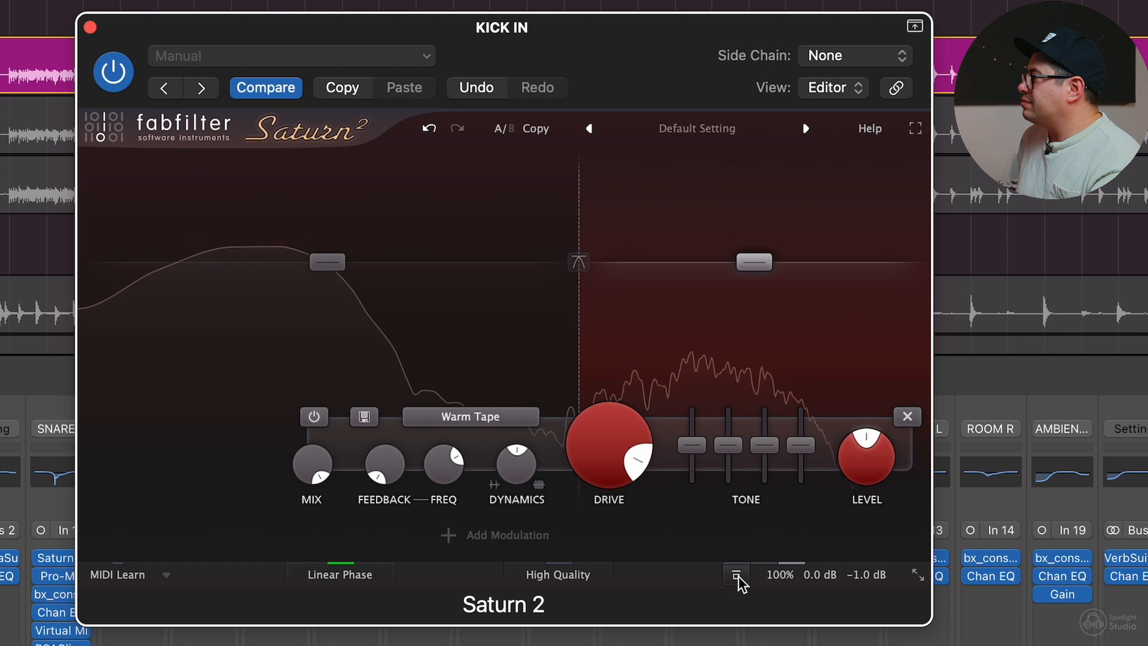
click(737, 576)
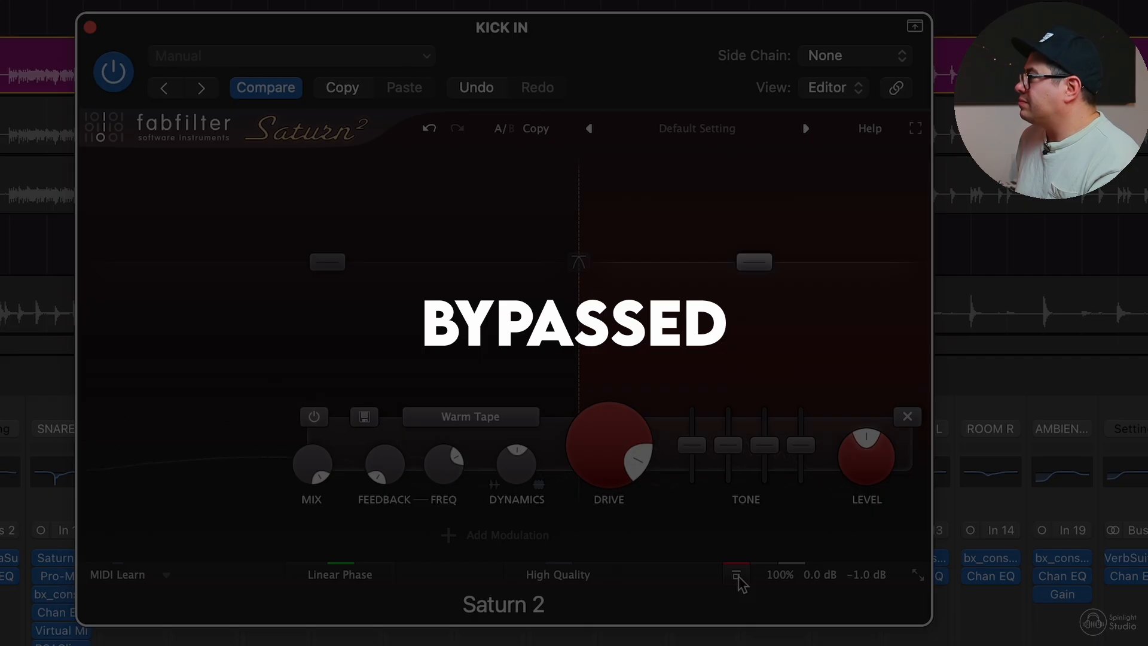
click(738, 575)
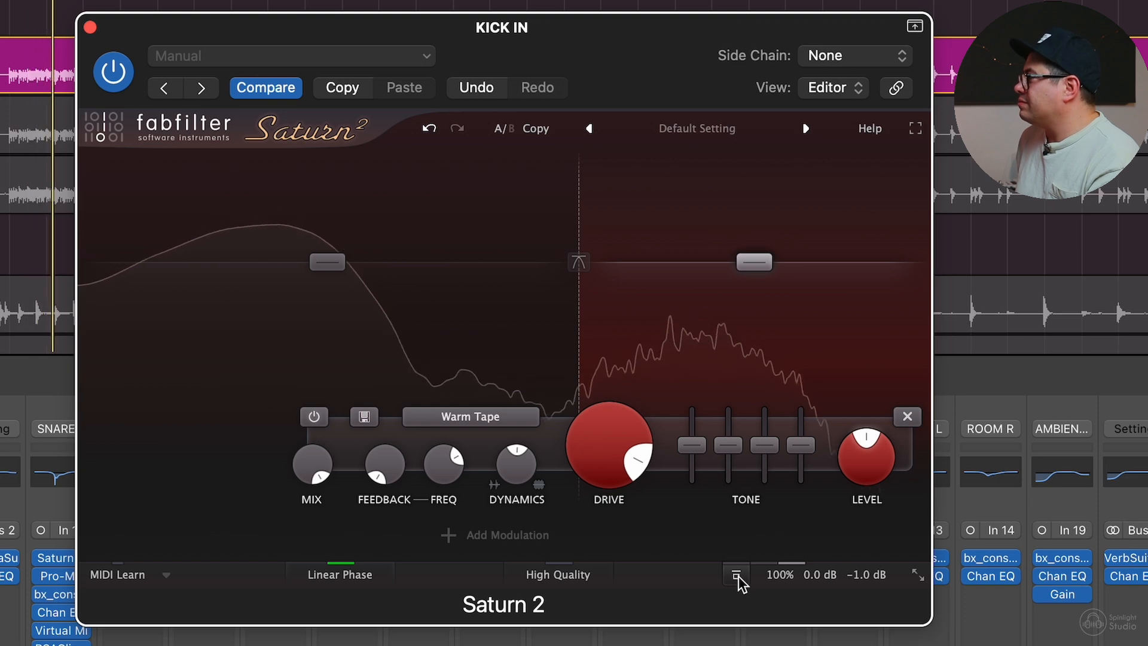
click(737, 575)
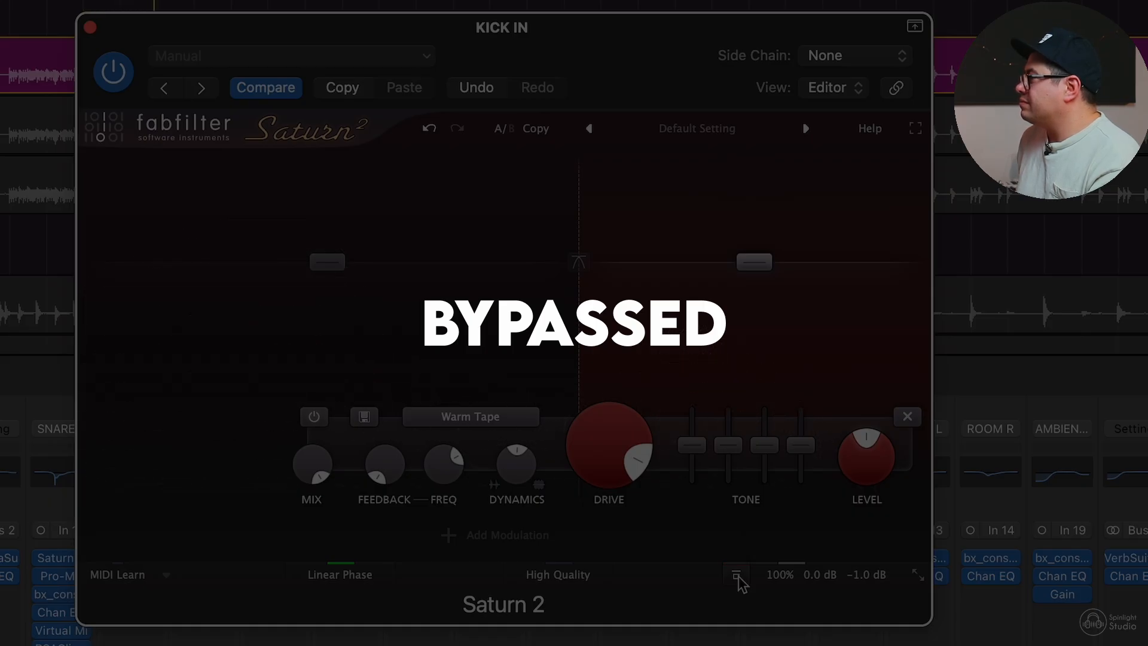
click(738, 576)
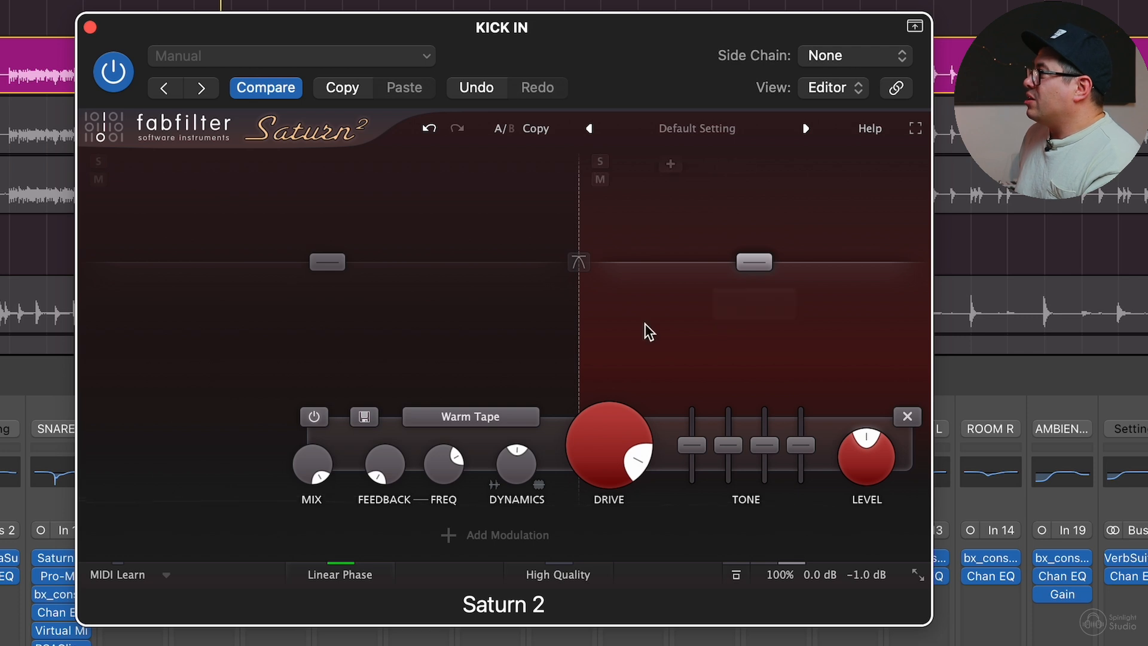
Adjust the drive amount of Saturn 2's upper band.
mouse_move(584, 448)
drag(590, 436, 646, 461)
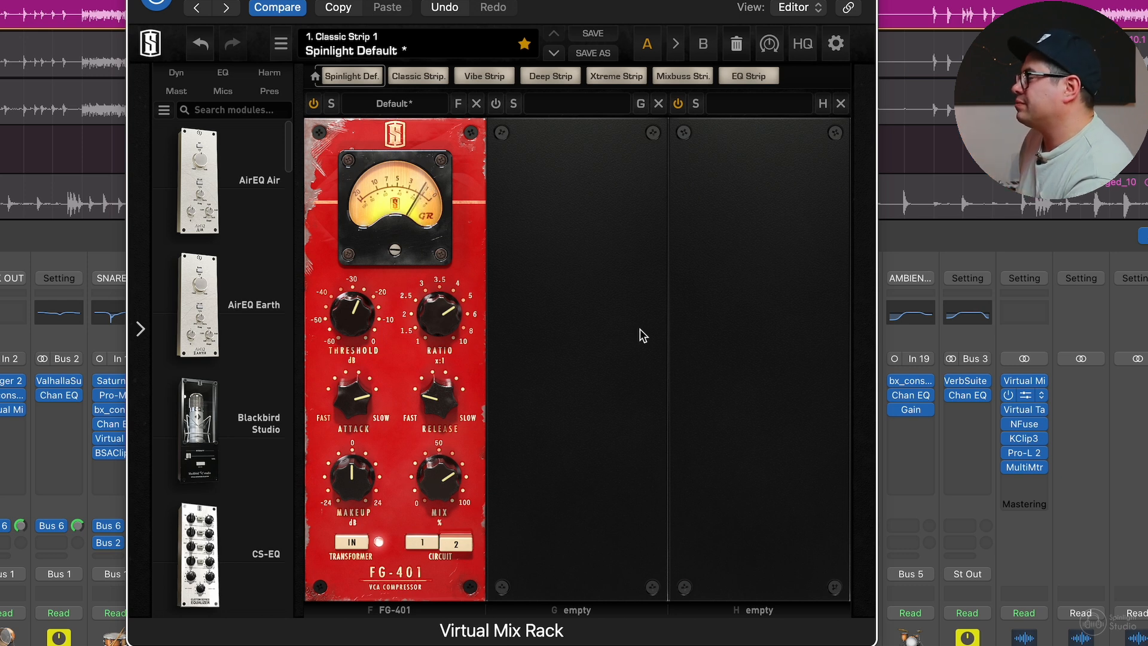
Repeatedly compare the FG-401's compression with its bypassed state, and audition the kick in track through BSAClipper.
click(313, 104)
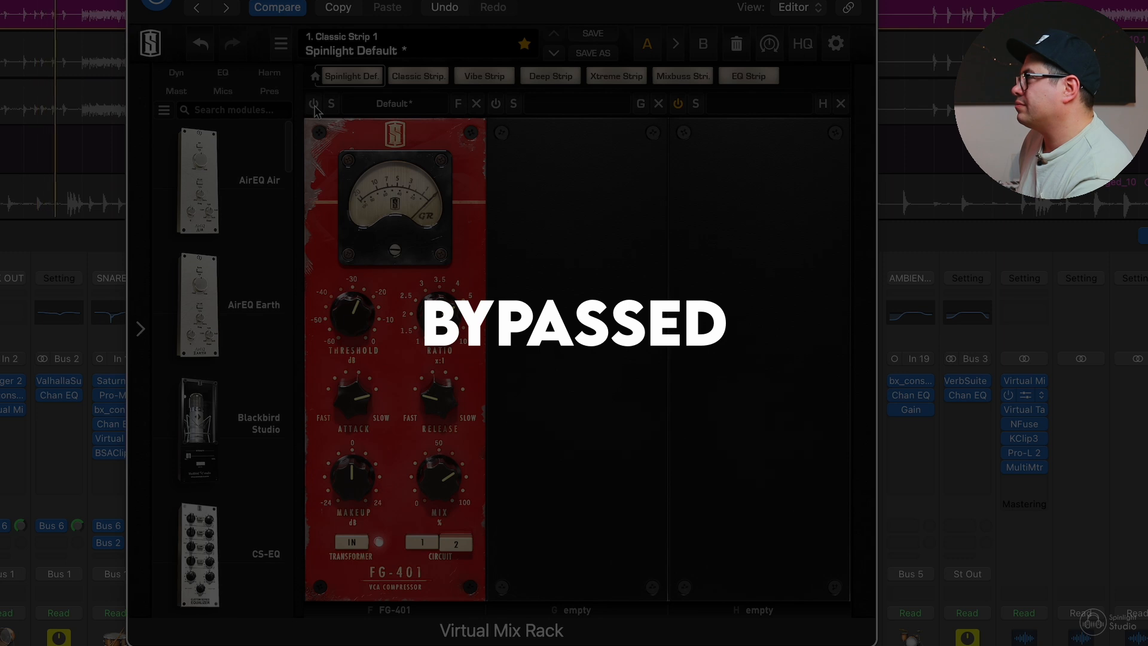
click(313, 104)
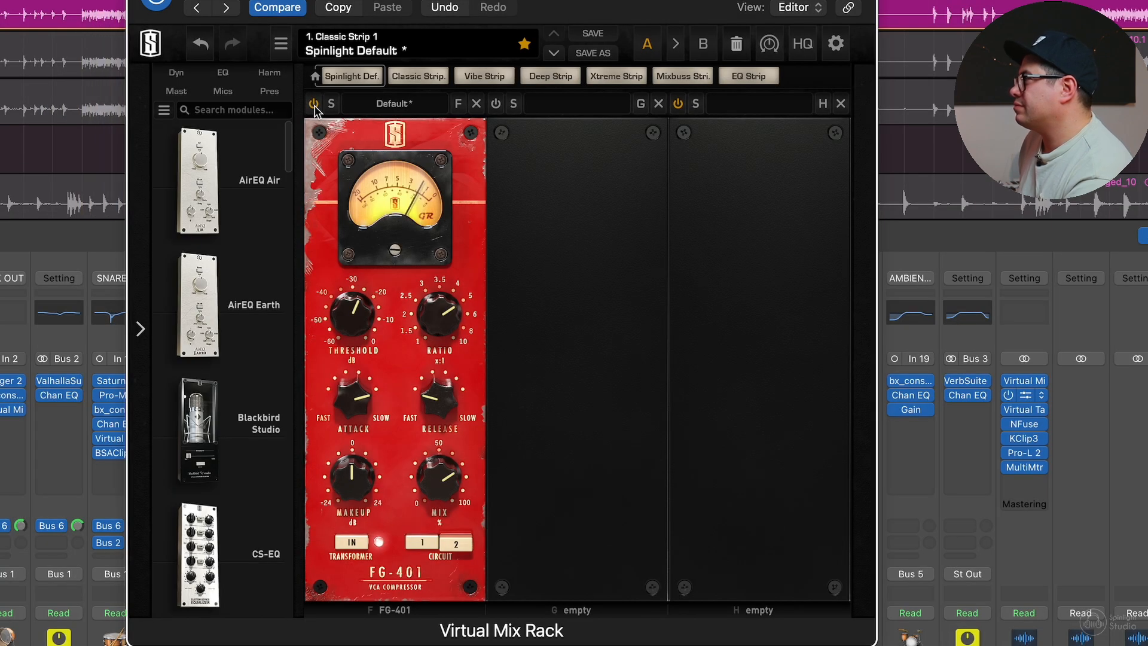
click(313, 104)
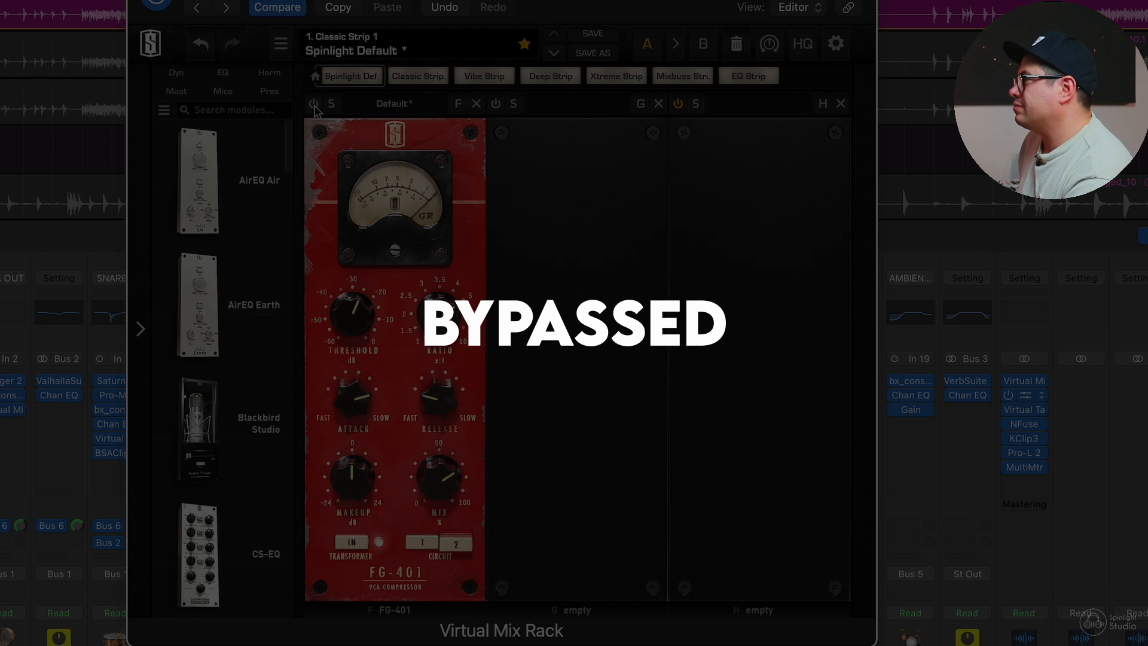
click(314, 105)
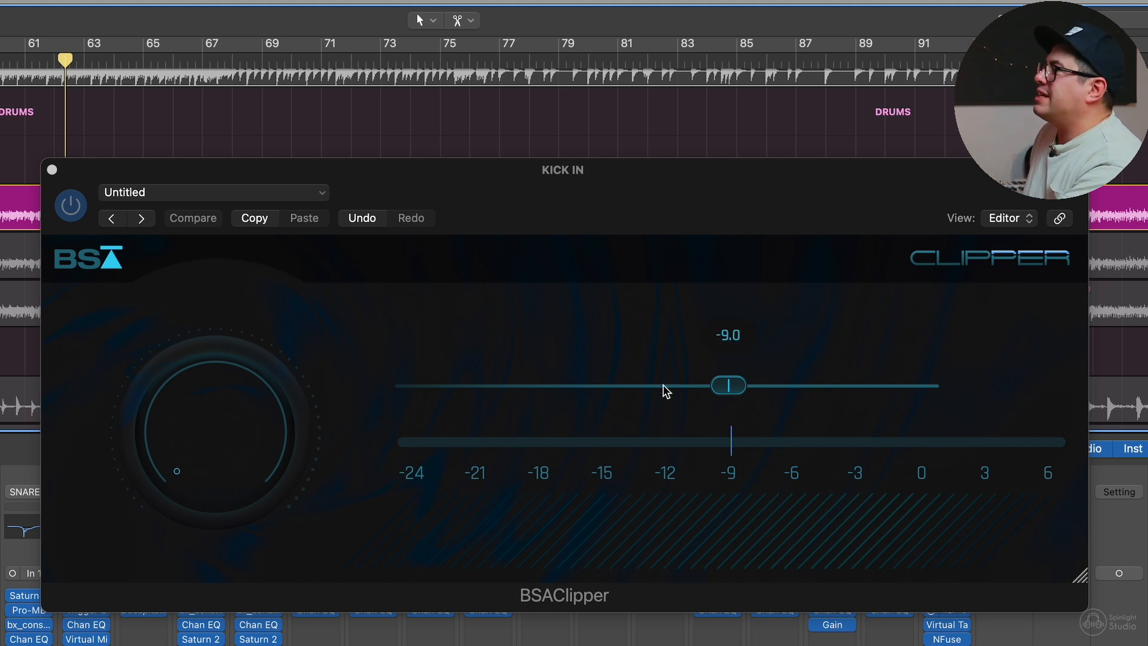
key(space)
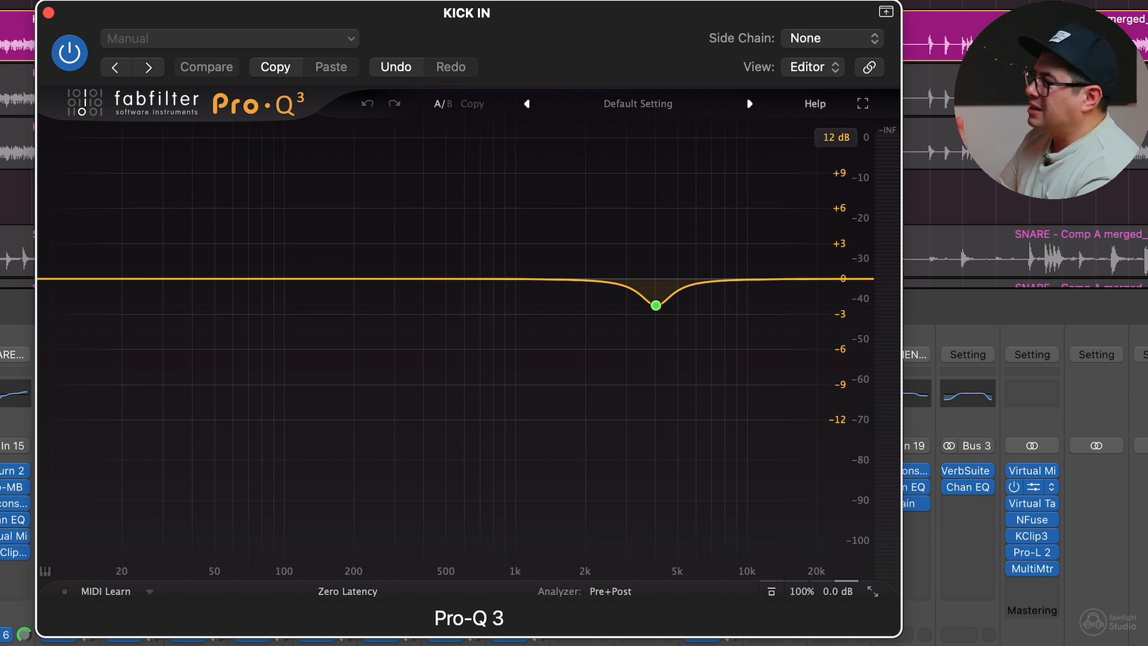
Adjust the gain of Pro-Q 3's 4 kHz band on the kick in, and shift Smooth Operator's node near 500 Hz slightly higher.
mouse_move(661, 344)
click(655, 306)
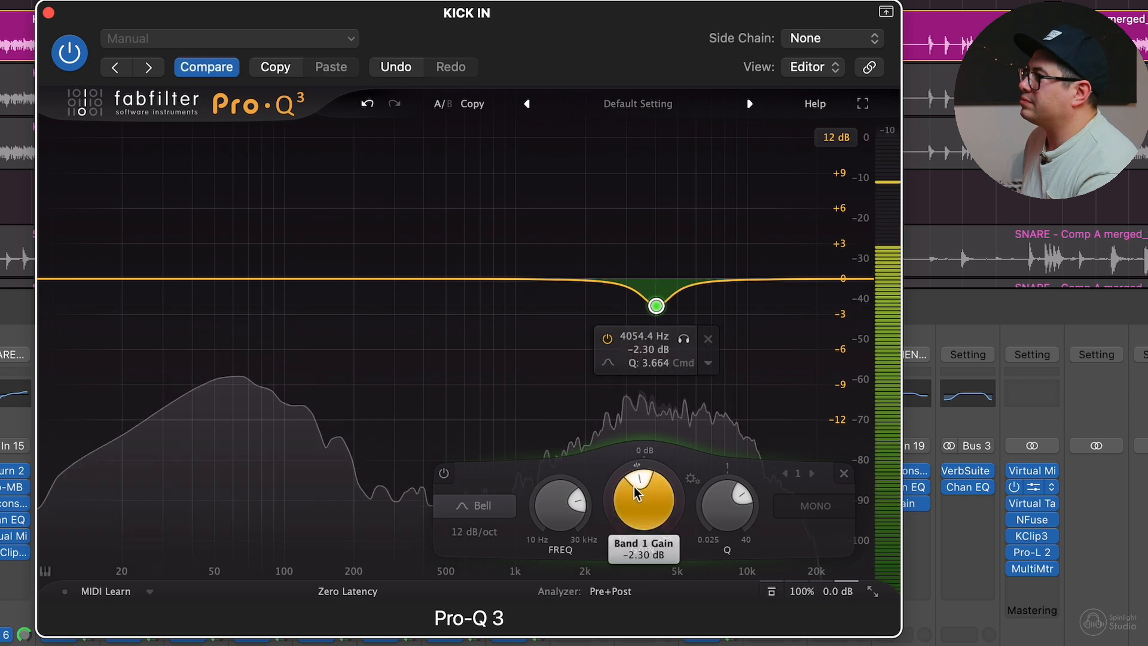
drag(635, 492, 608, 453)
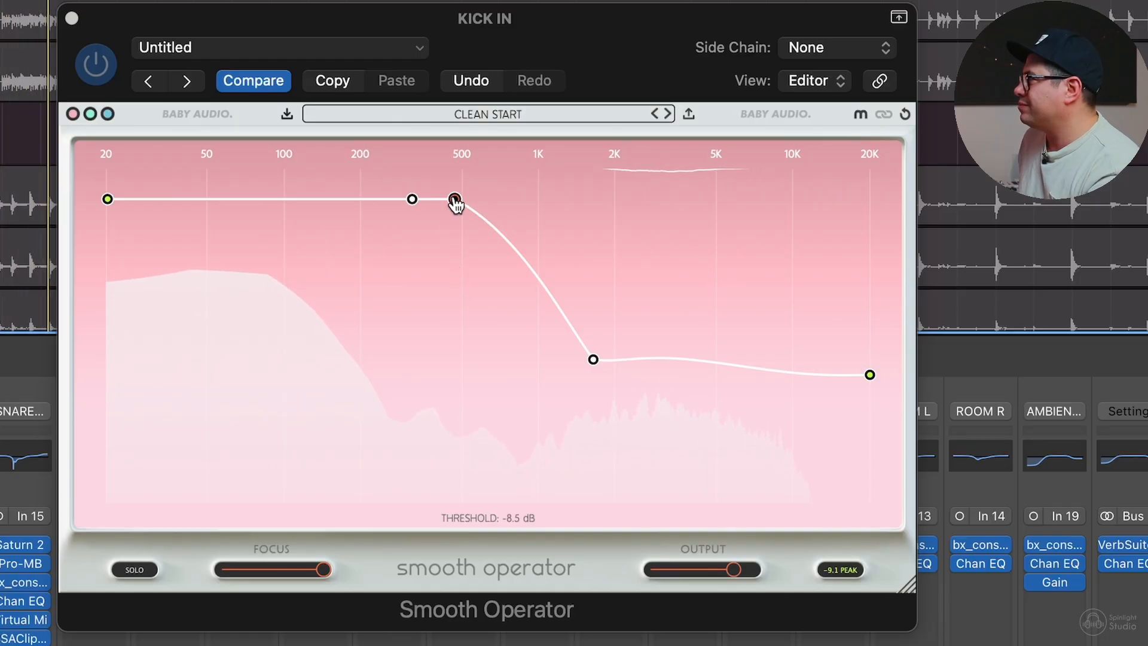
mouse_move(454, 199)
mouse_down()
mouse_move(456, 289)
mouse_move(464, 199)
mouse_up()
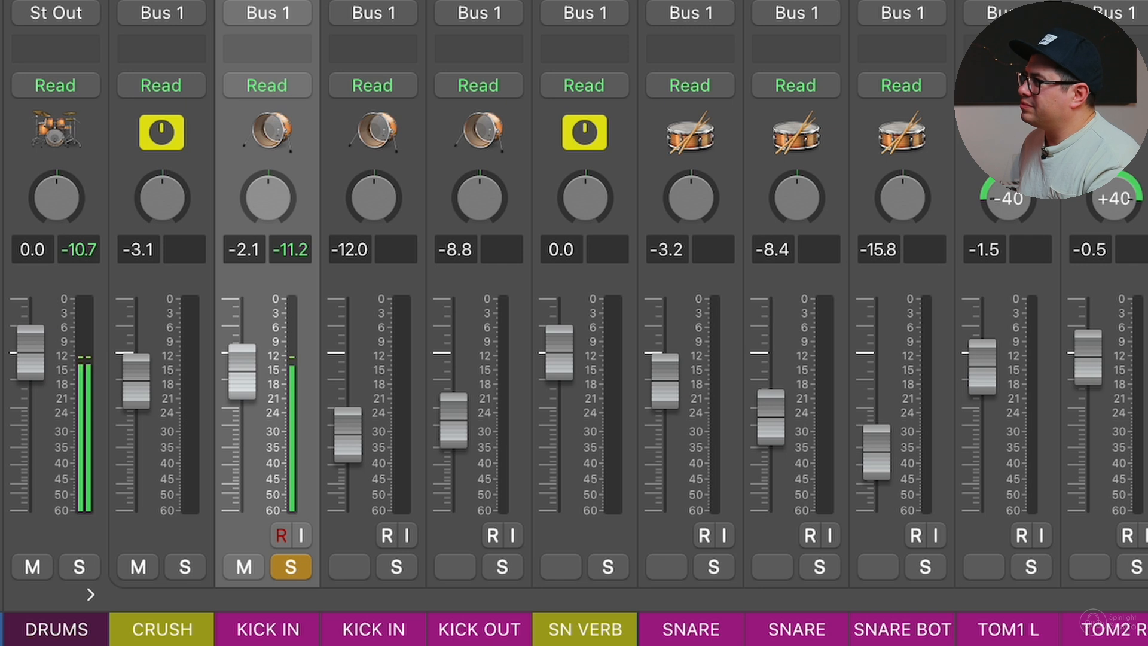
Solo the KICK OUT track alongside KICK IN and toggle the gate in its Trigger 2.
click(502, 566)
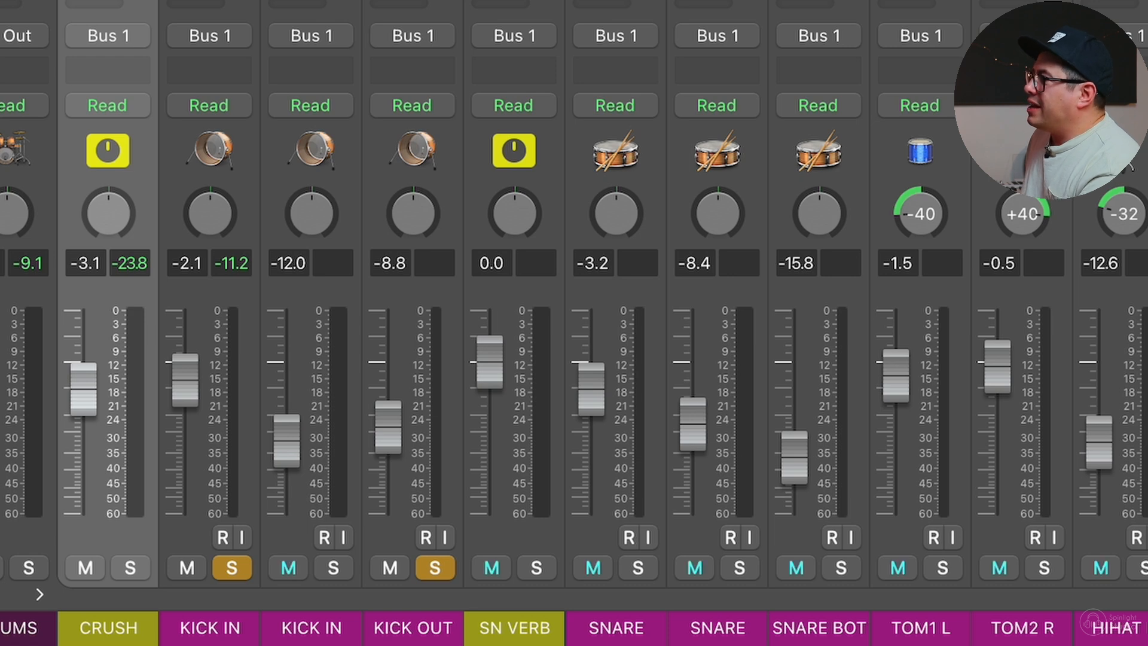
click(130, 223)
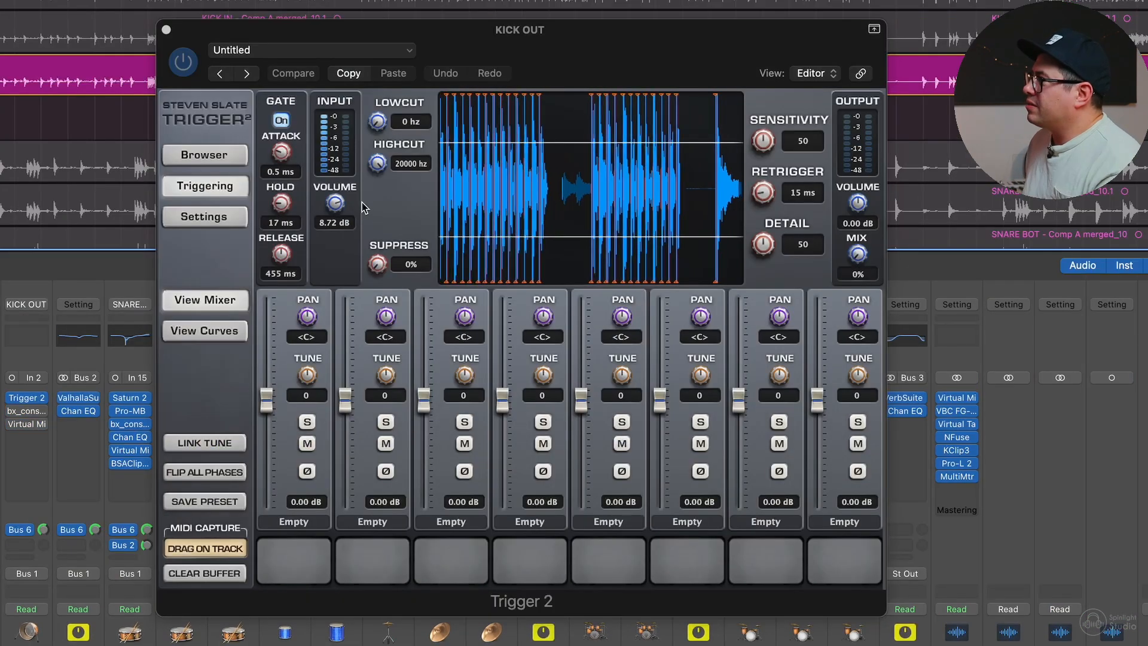
click(282, 122)
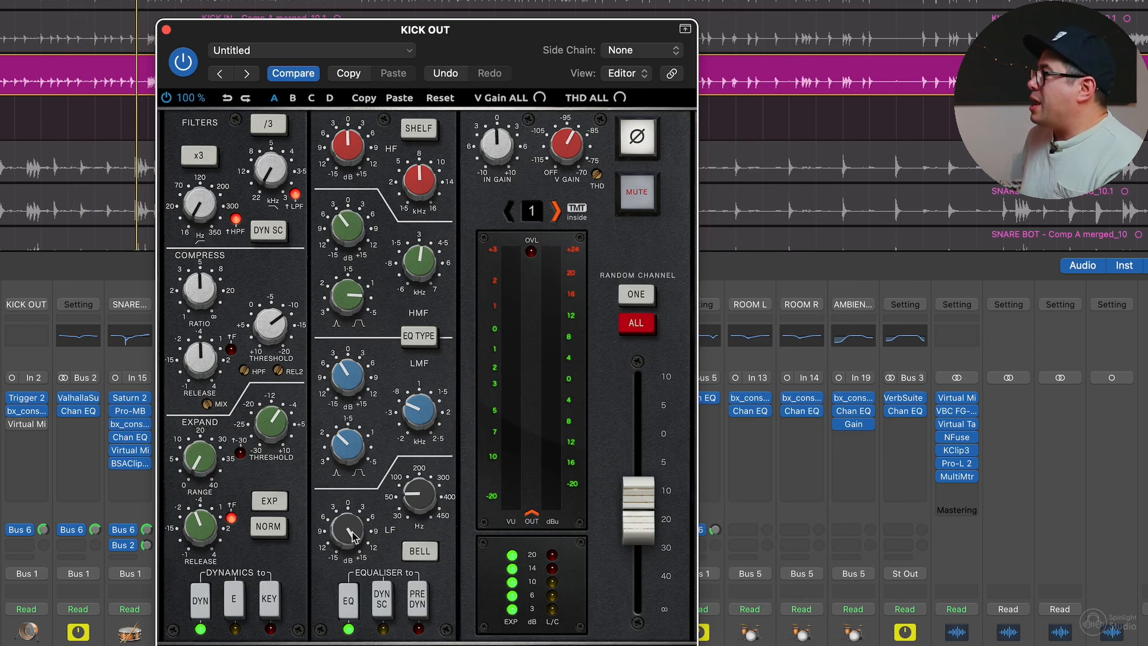
Adjust the LF, LMF and HMF equaliser bands in the kick out track's bx_console SSL 4000 E.
drag(413, 485, 411, 499)
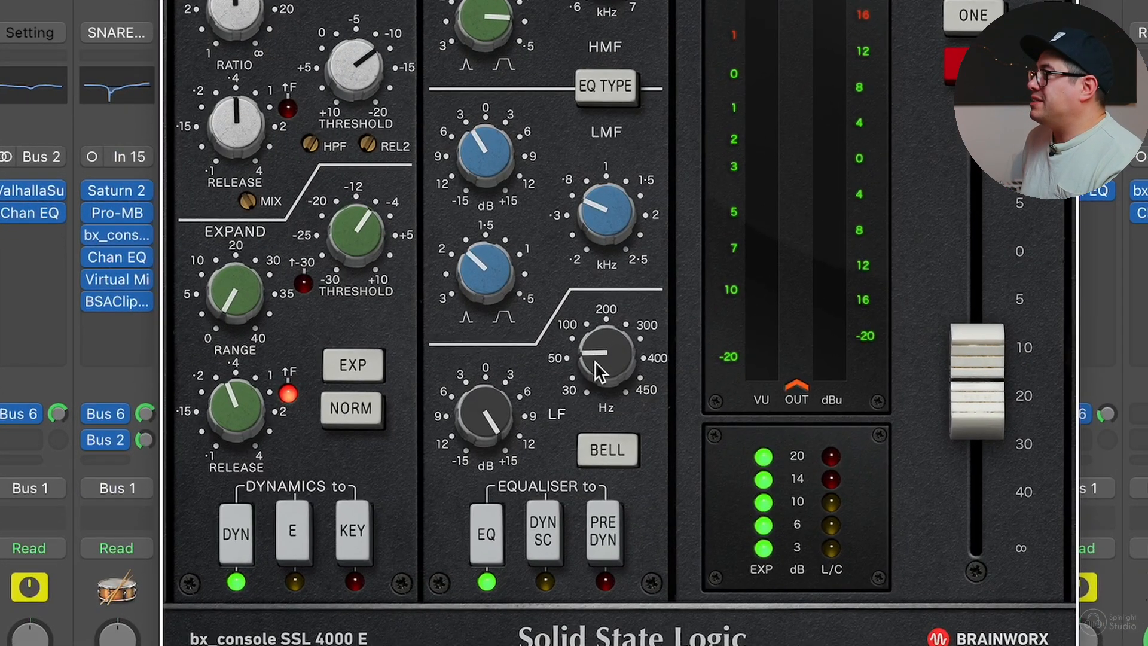
mouse_move(477, 424)
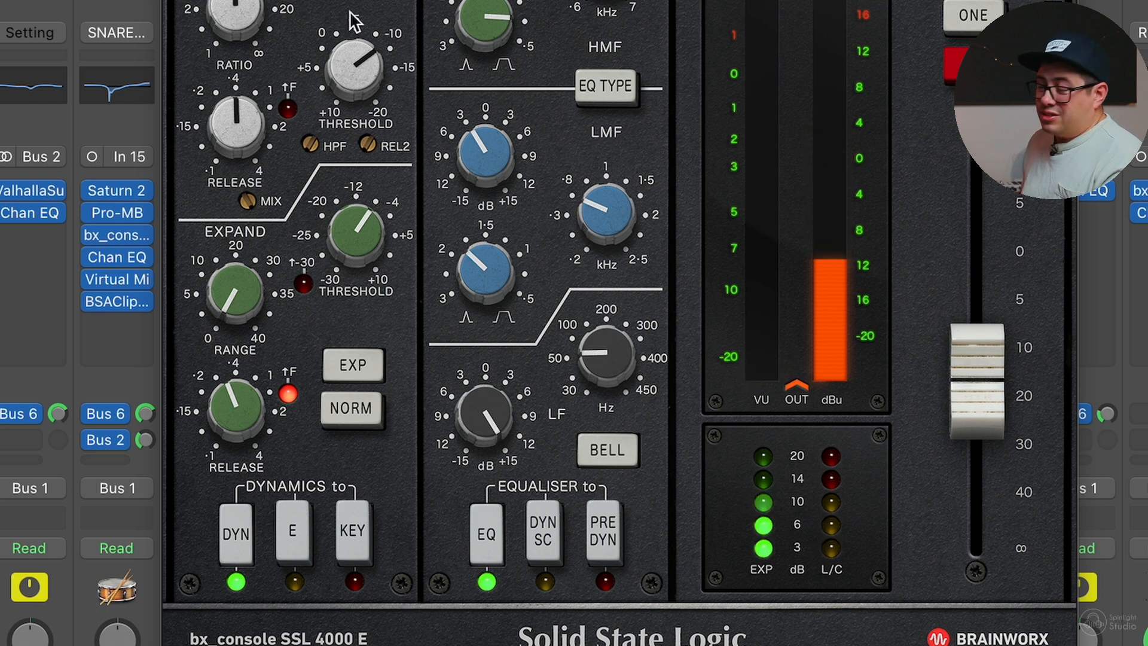
click(600, 196)
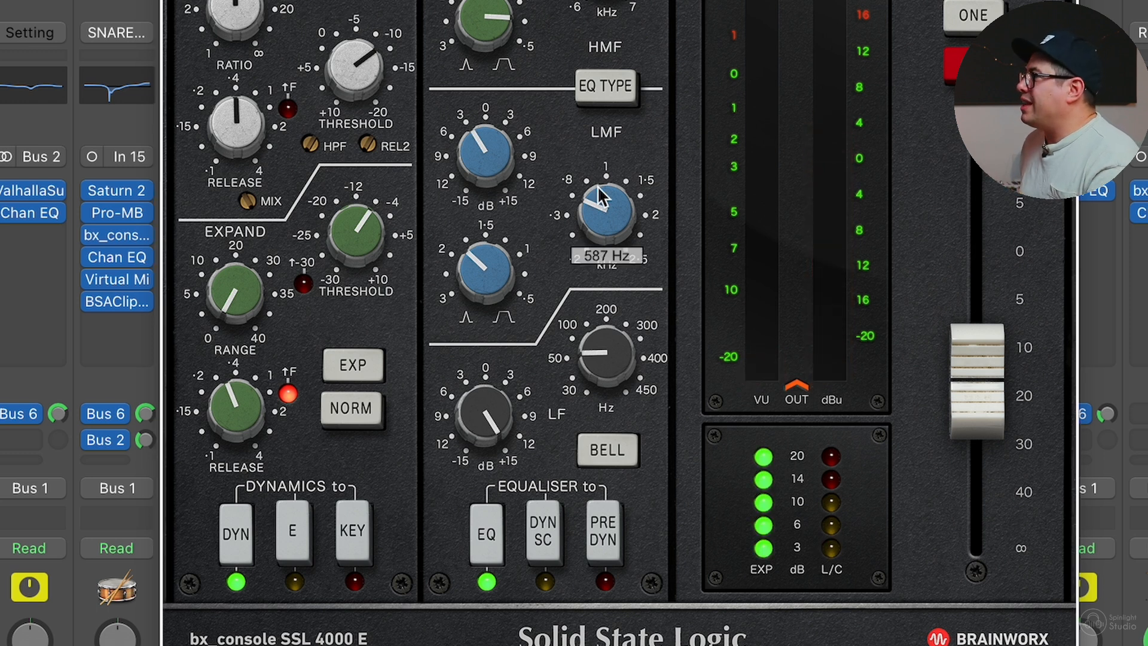
drag(508, 157, 515, 192)
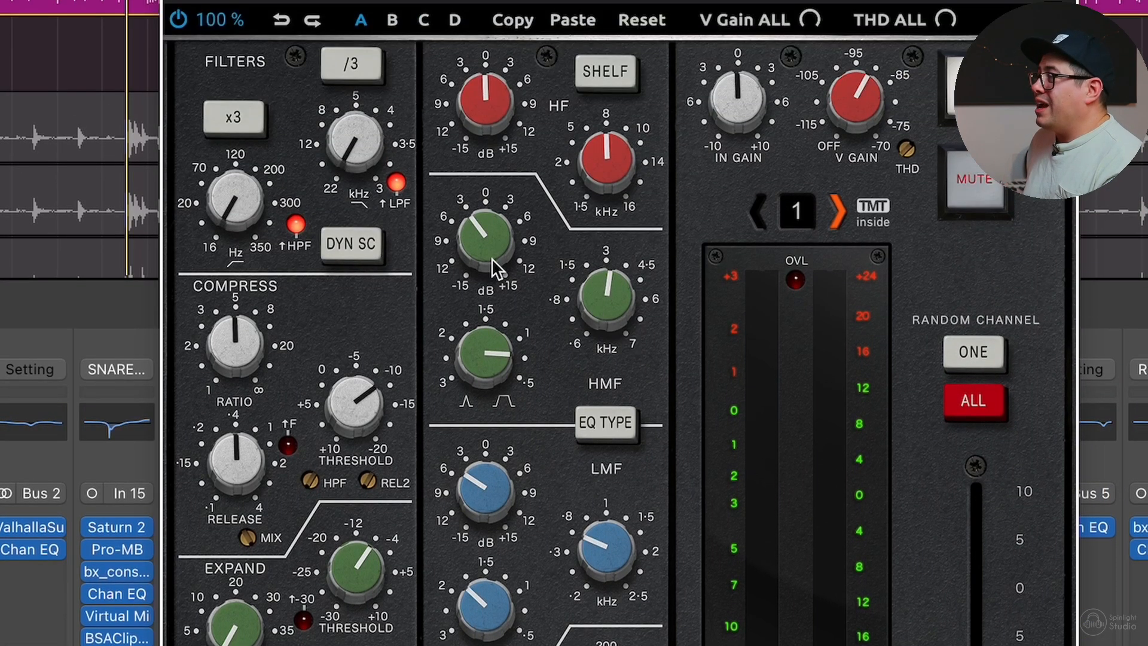
drag(492, 256, 516, 232)
mouse_move(508, 291)
mouse_down()
mouse_move(504, 303)
mouse_move(511, 271)
mouse_up()
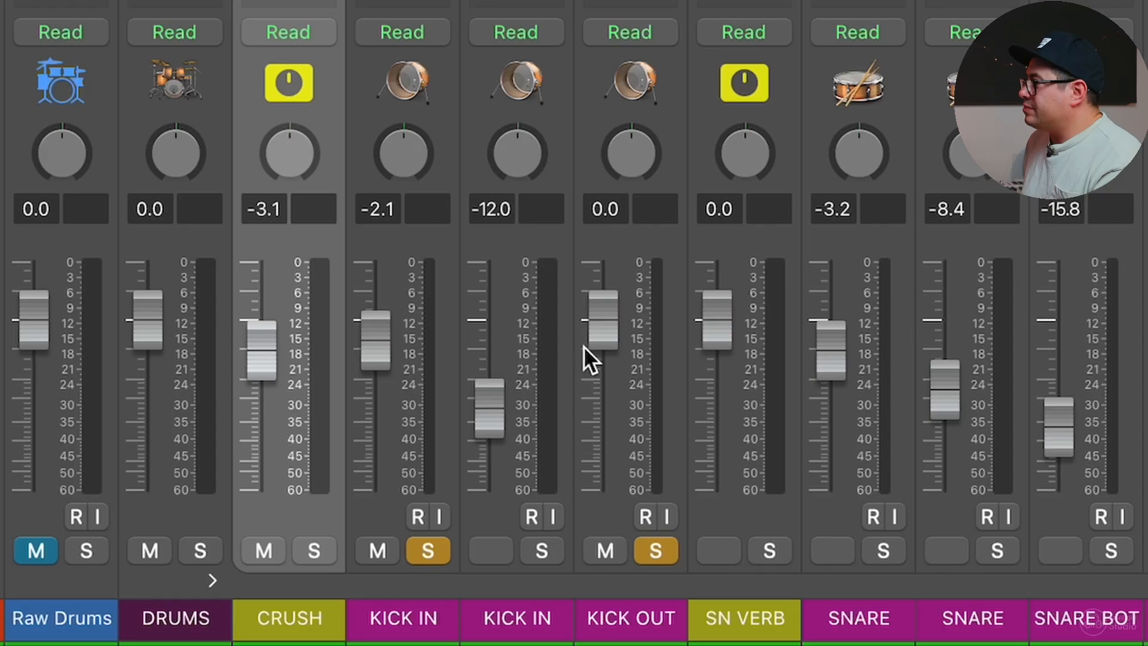
Set the KICK OUT fader to -8.0 dB and toggle its mute to audition its contribution.
drag(603, 332, 602, 387)
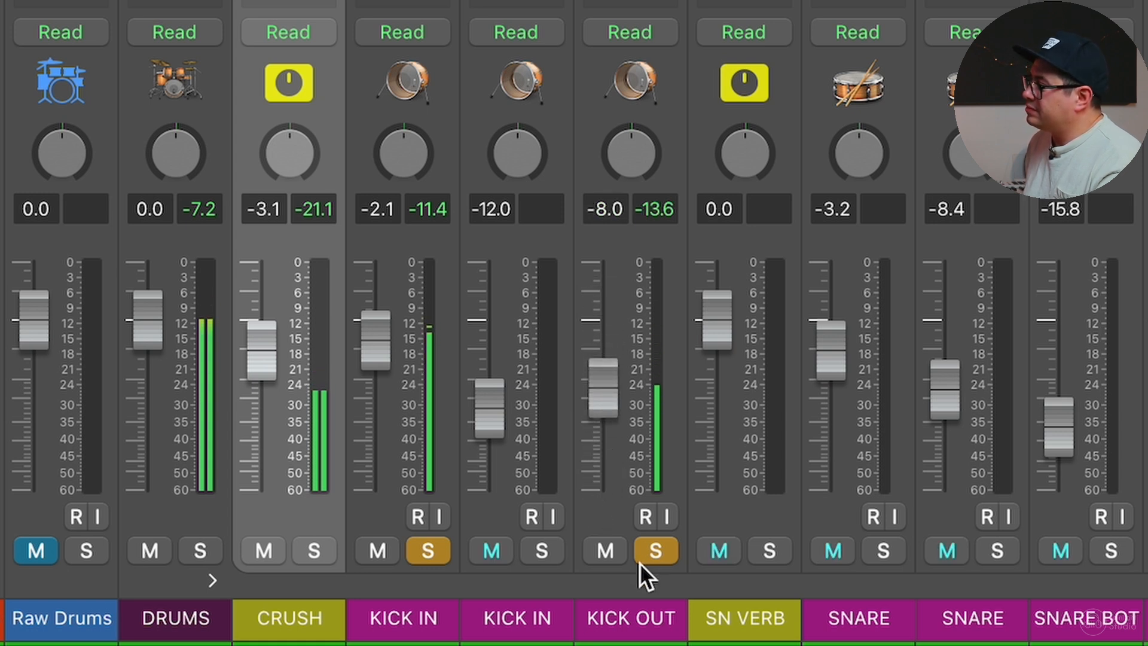
click(609, 543)
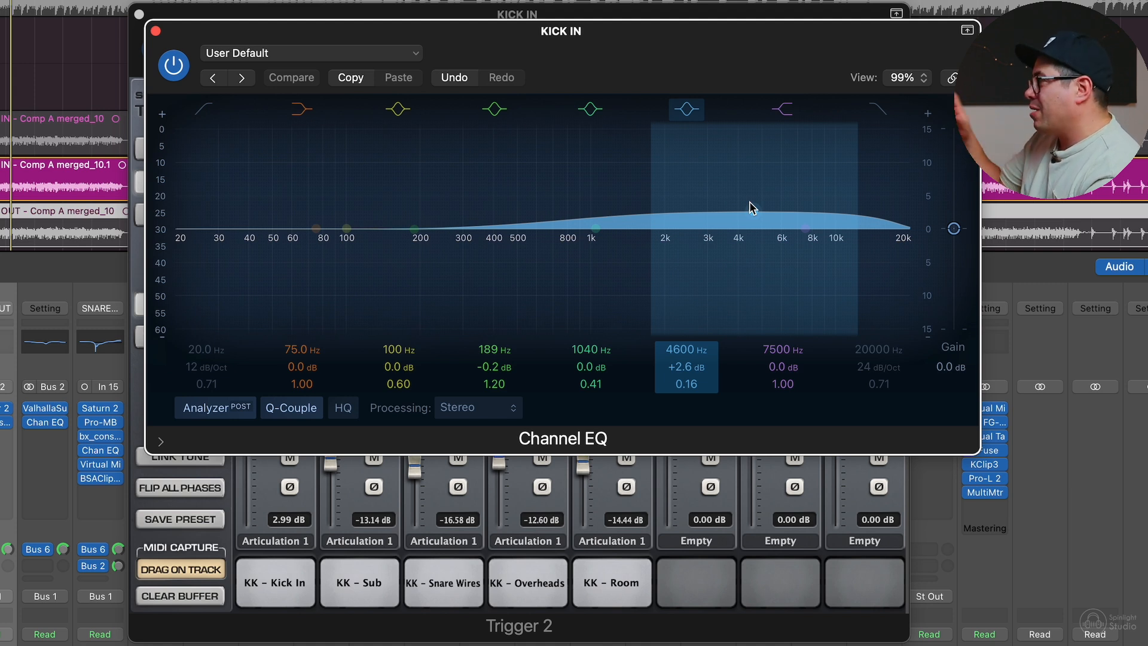
Play the kicks and compare them with the second KICK IN sample track muted and unmuted, soloed and within the full mix.
key(space)
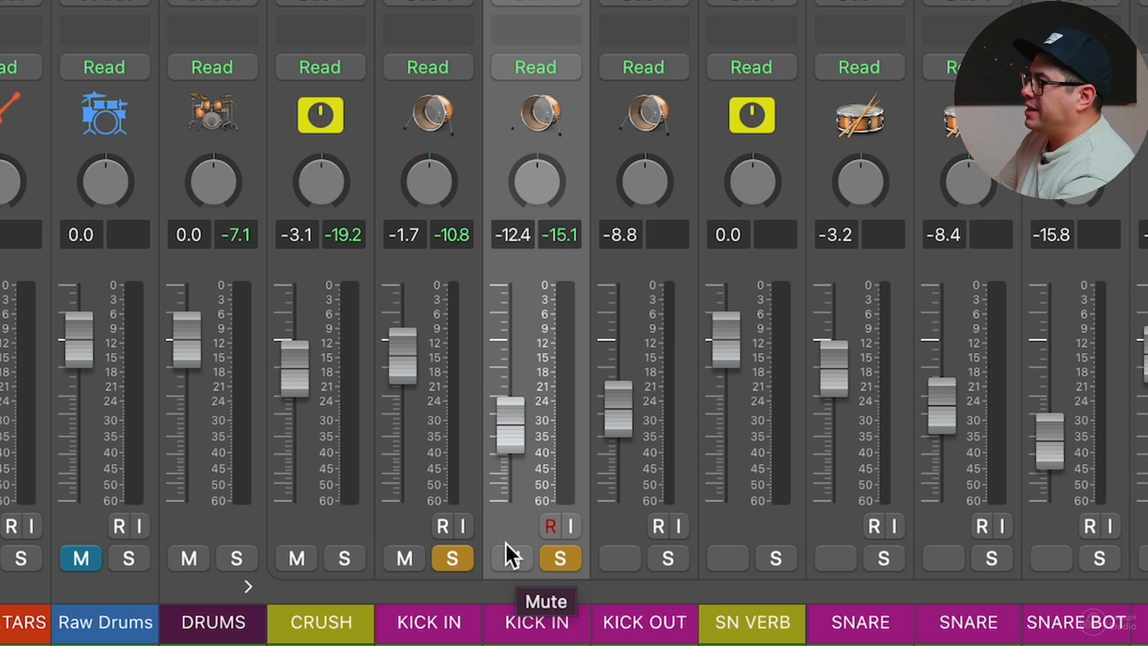
key(space)
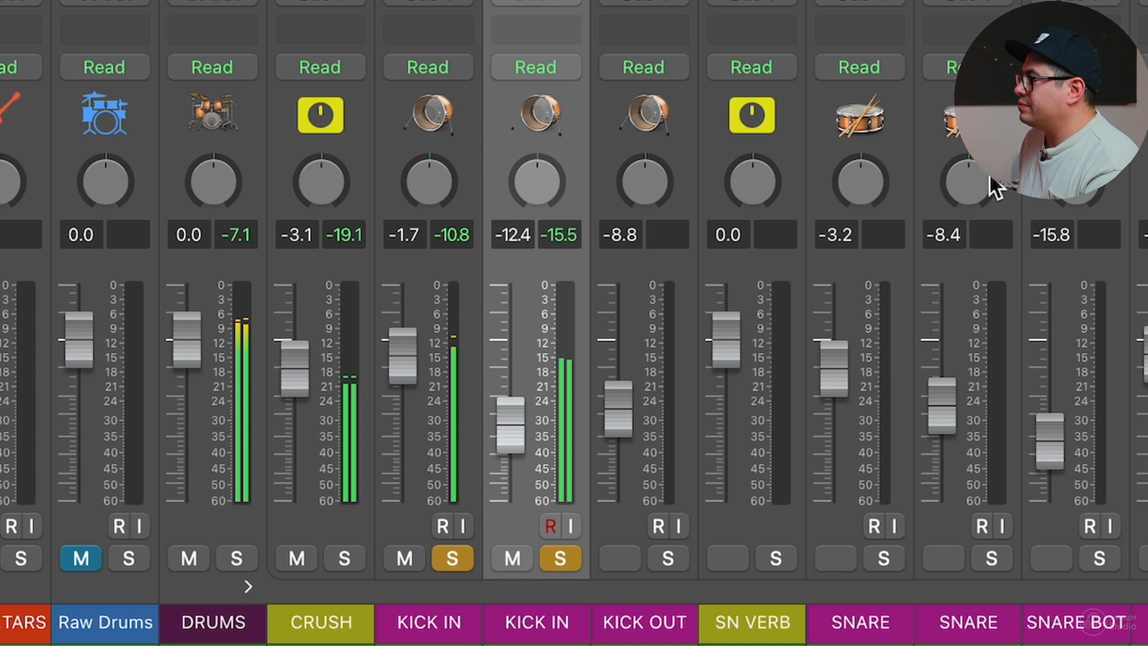
click(515, 557)
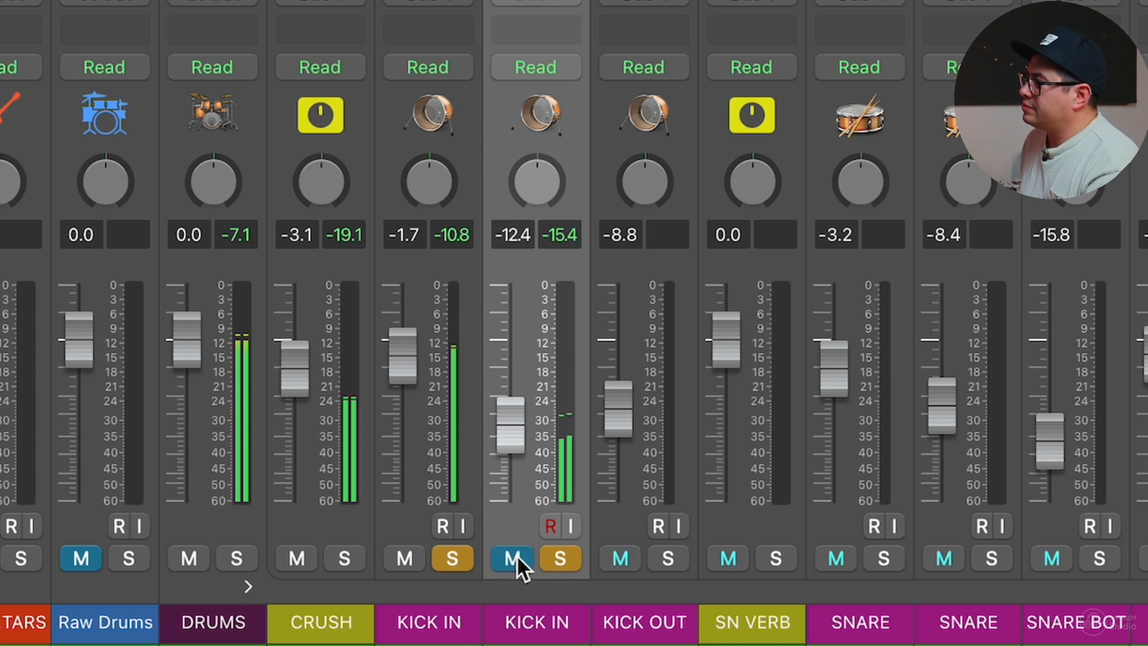
click(517, 555)
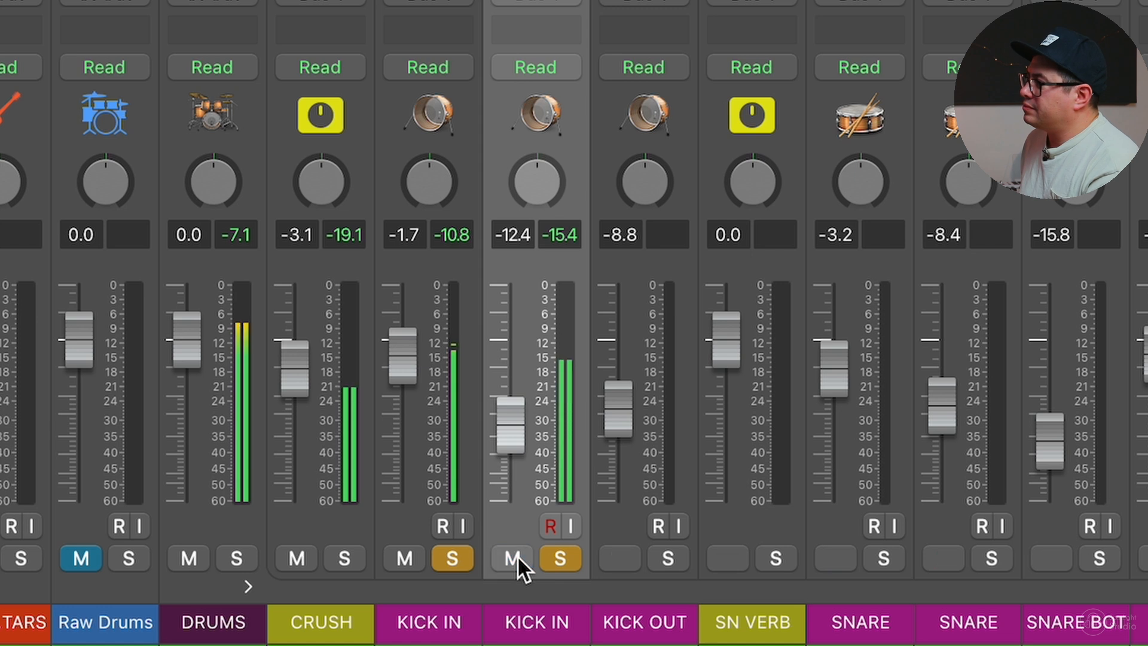
click(407, 556)
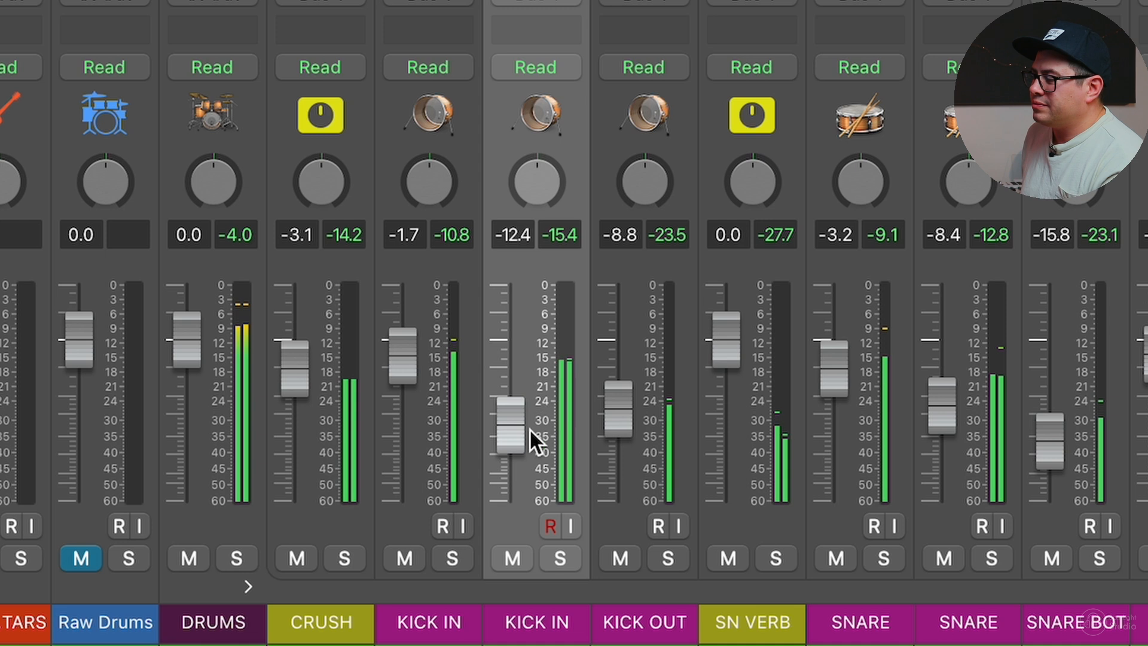
click(512, 559)
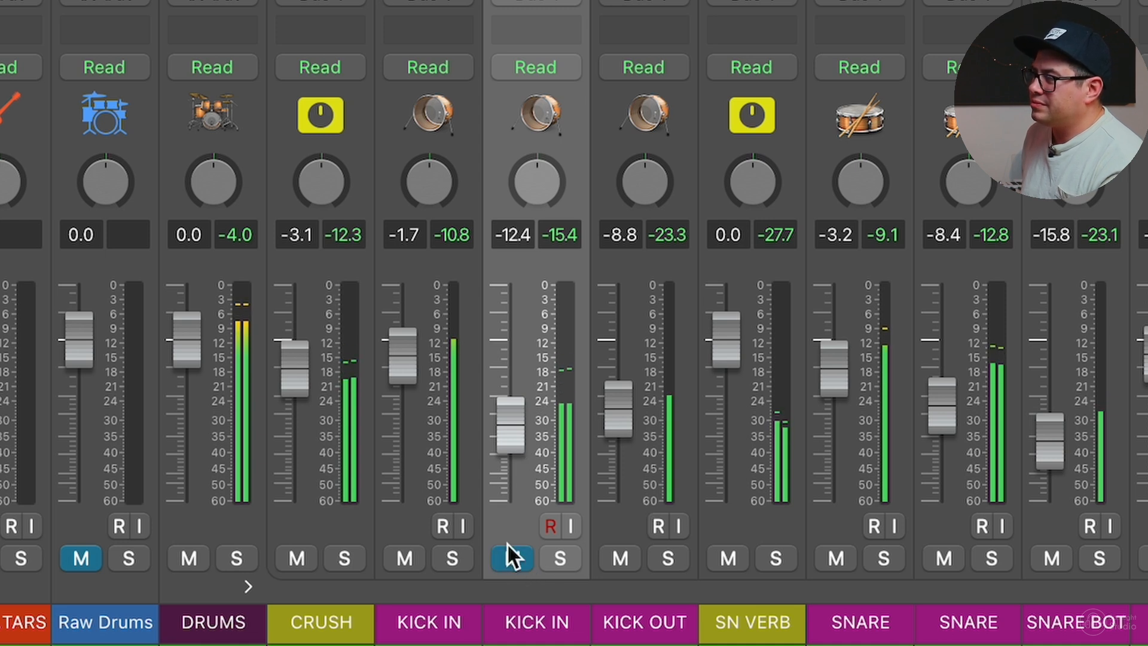
Set the first KICK IN fader to -1.9 dB and the KICK IN sample track's fader to -13.6 dB.
drag(407, 381, 410, 327)
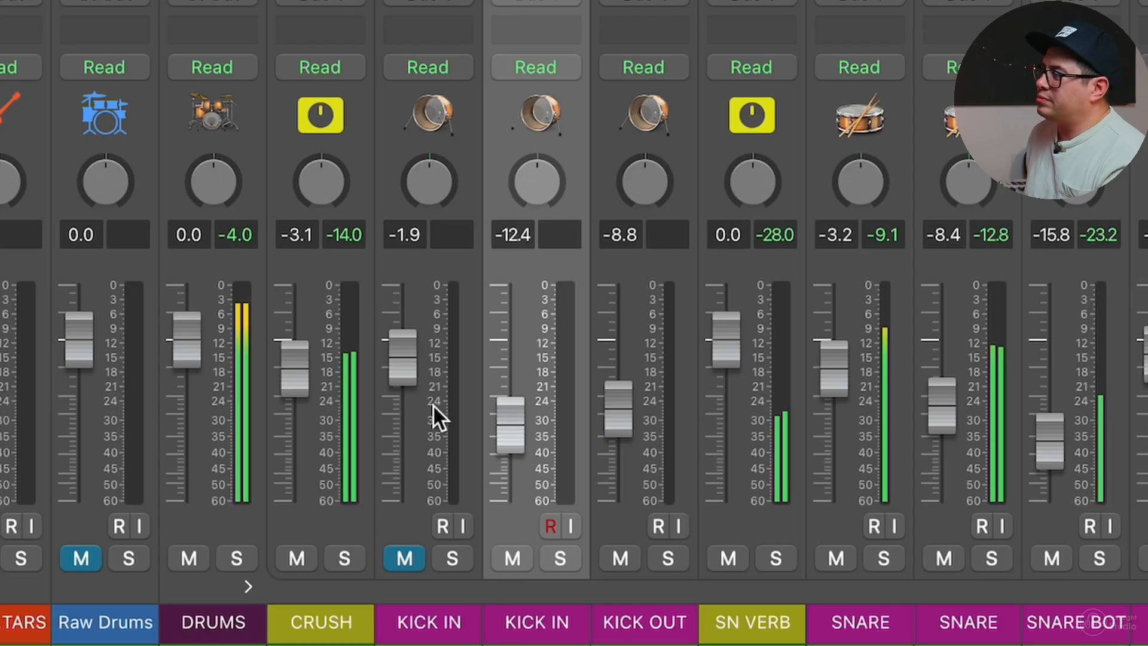
drag(506, 454, 517, 396)
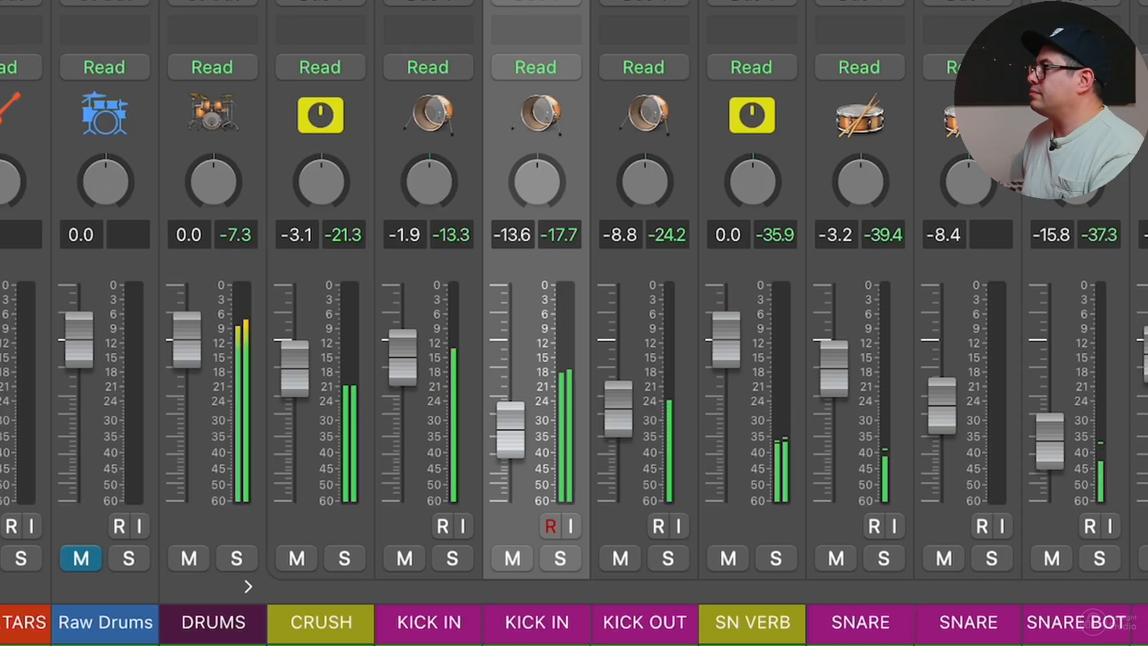
Compare the full mix without and with the KICK IN sample track.
click(3, 13)
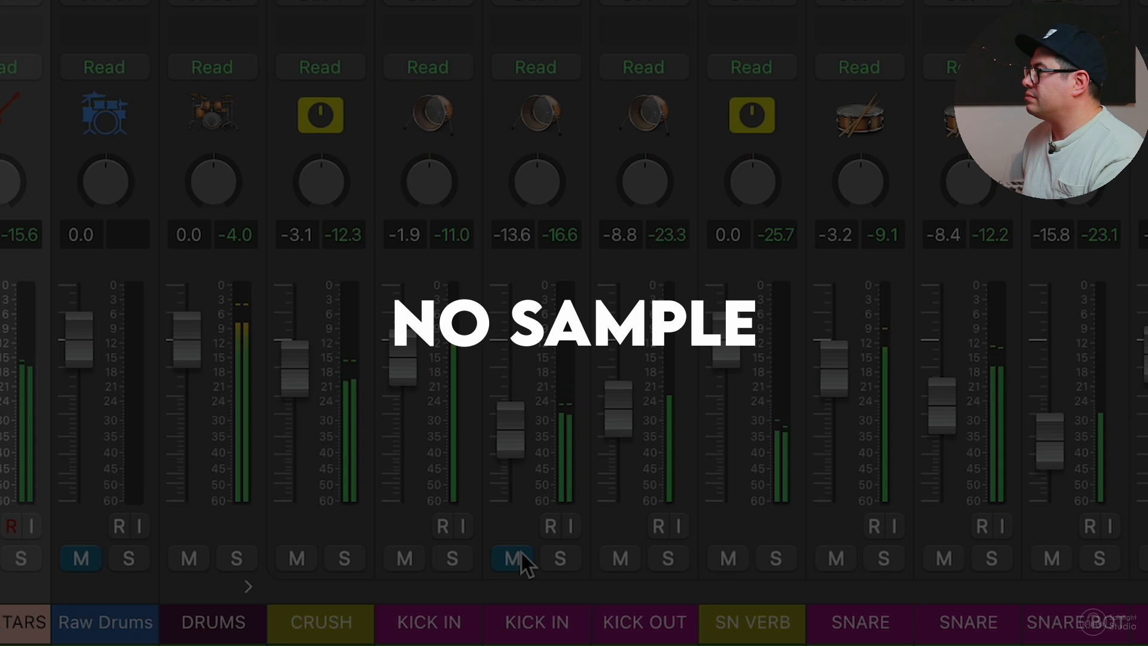
click(512, 558)
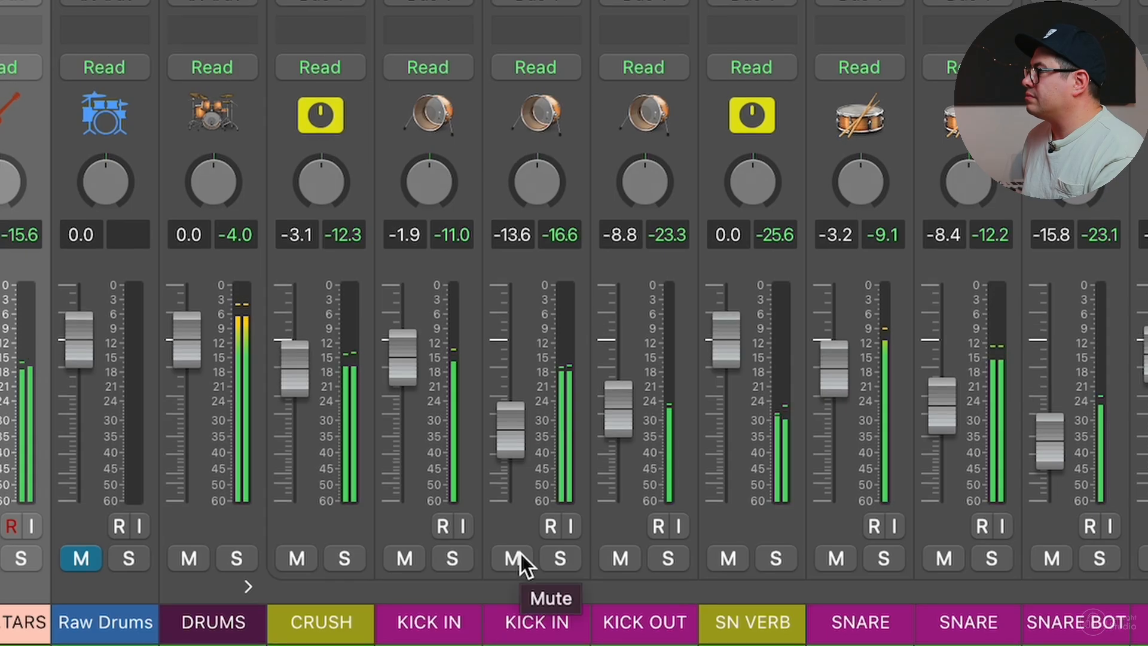